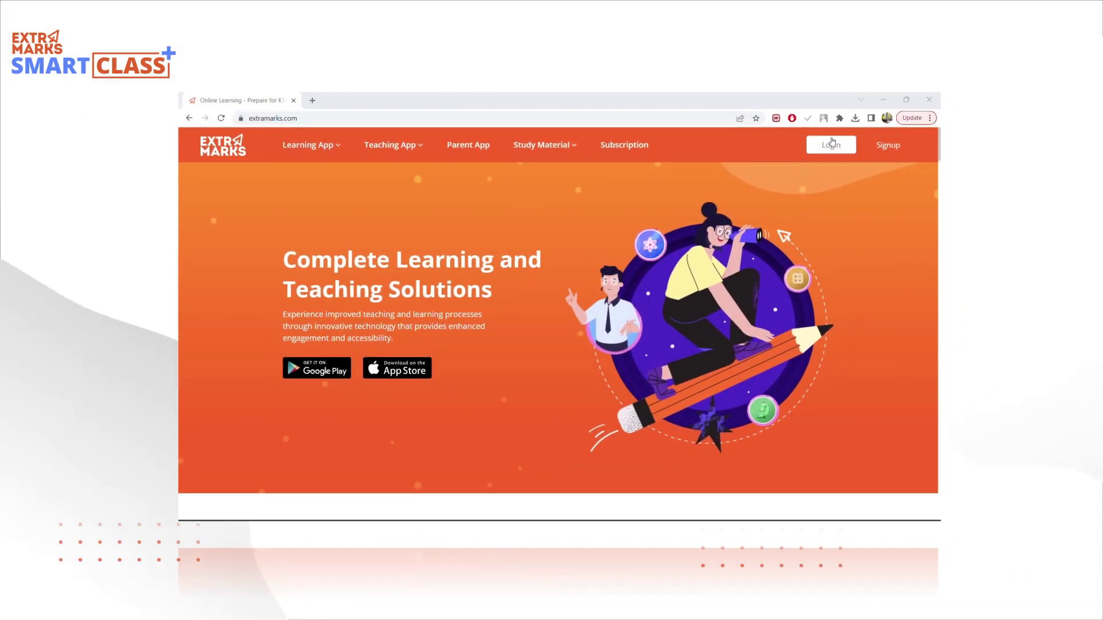
Sign in to the school admin account using username sign-in and the re-entered password.
{"action": "left_click", "coordinate": [832, 144]}
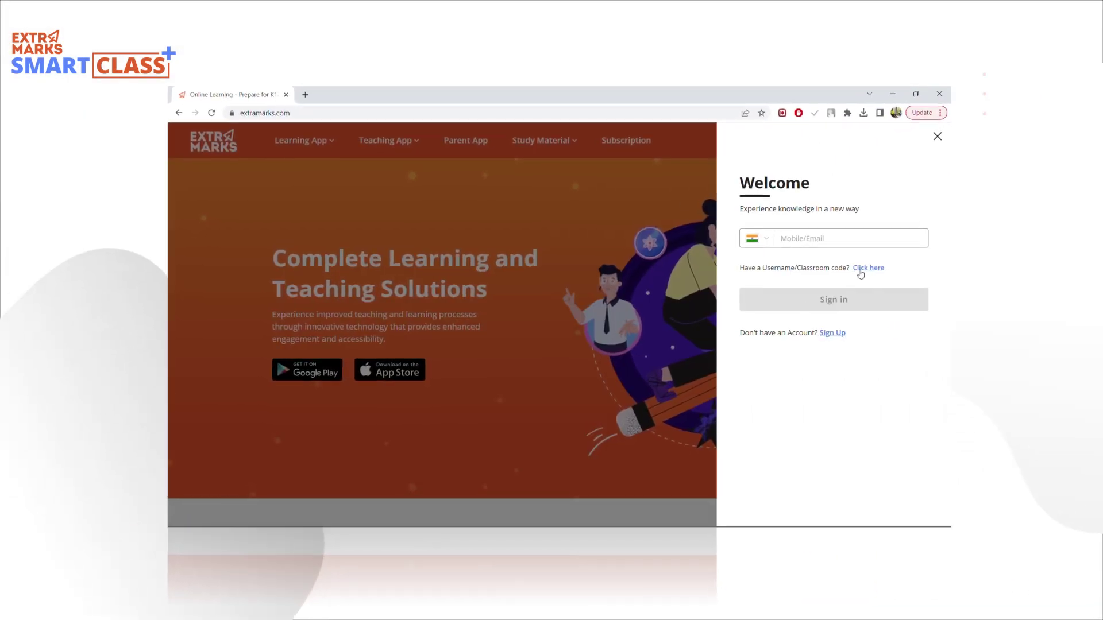
{"action": "left_click", "coordinate": [860, 271]}
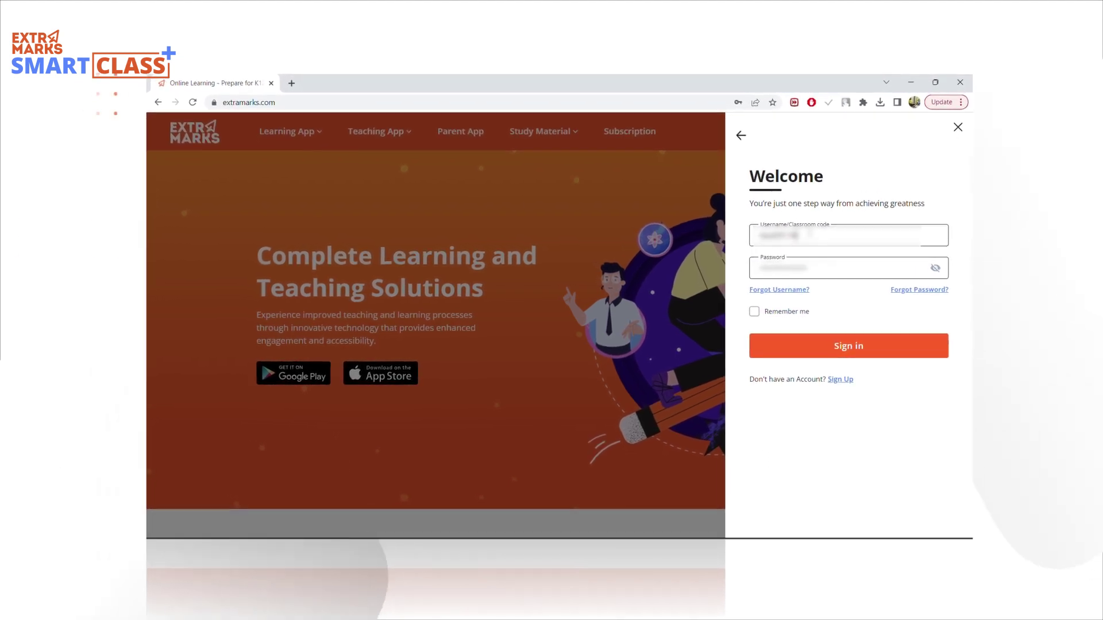
{"action": "double_click", "coordinate": [794, 269]}
{"action": "type", "text": "***"}
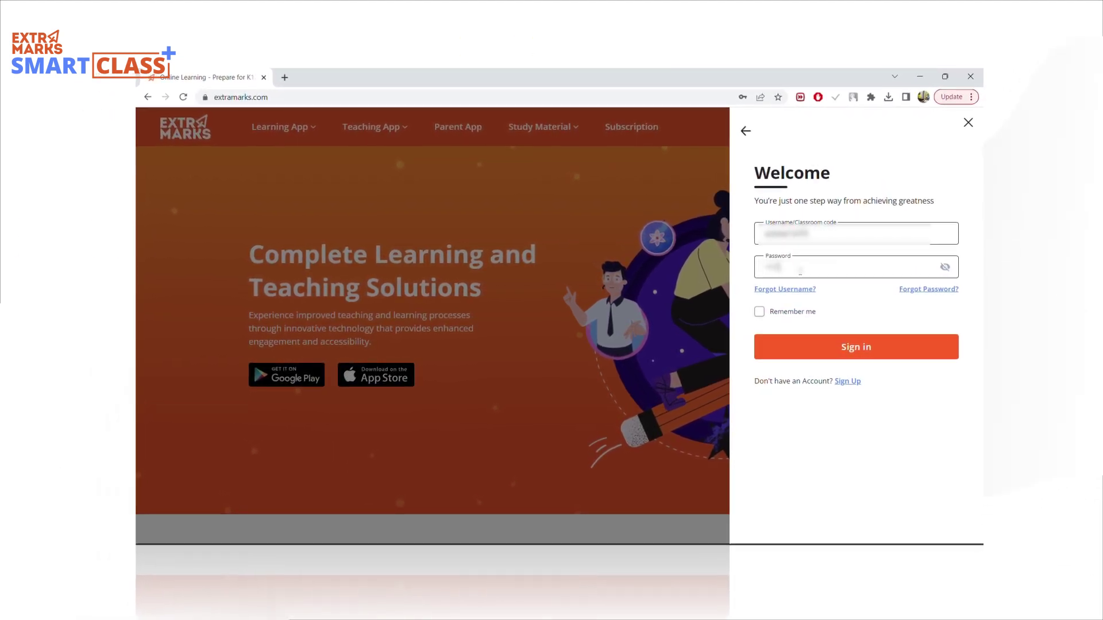
{"action": "left_click", "coordinate": [857, 350]}
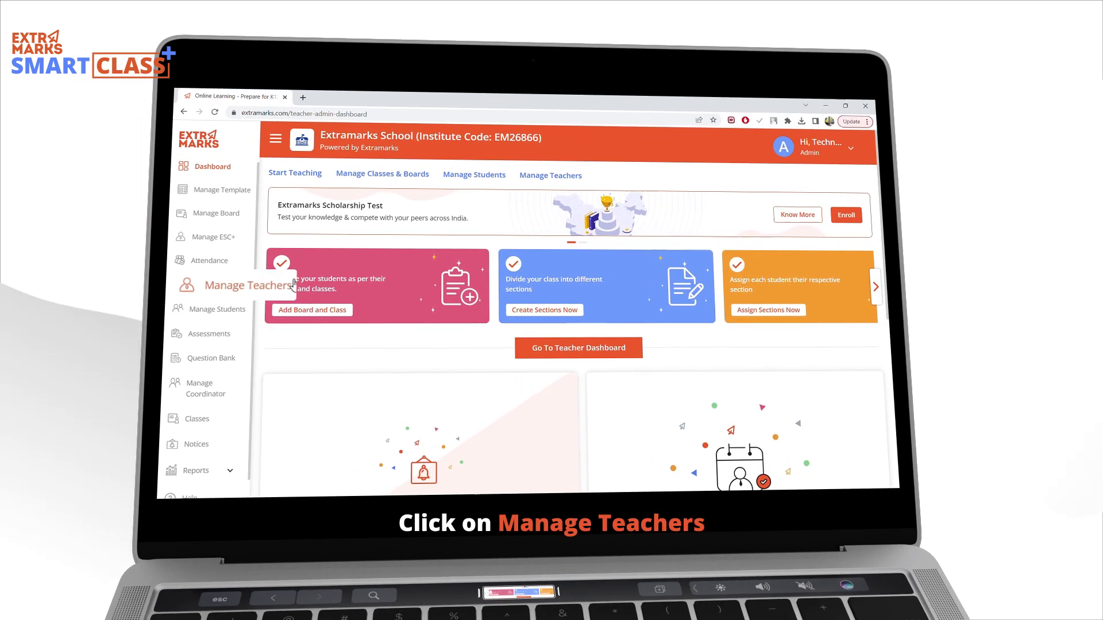
Download the teacher template from Manage Teachers > Add Teachers in Bulk and enter the teachers' details.
{"action": "left_click", "coordinate": [263, 289]}
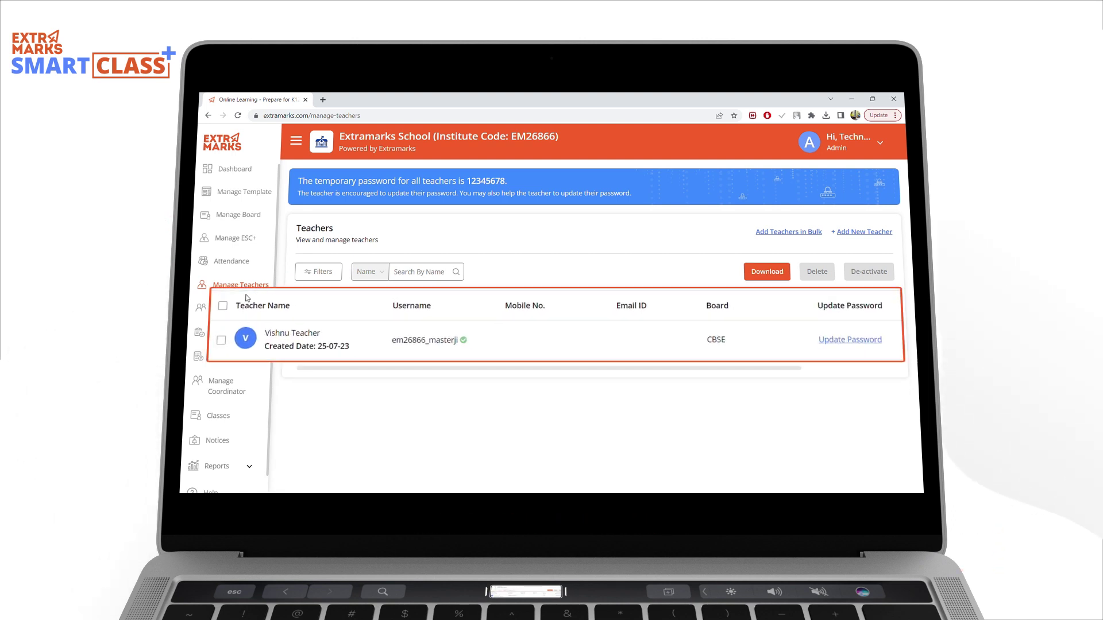
{"action": "left_click", "coordinate": [789, 233]}
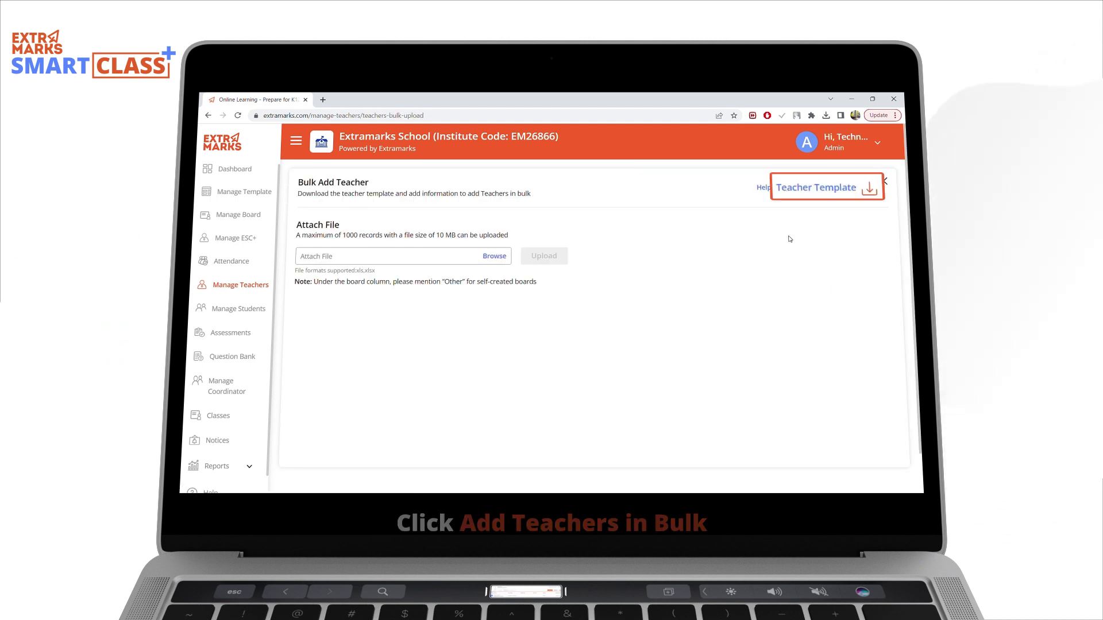
{"action": "left_click", "coordinate": [825, 190]}
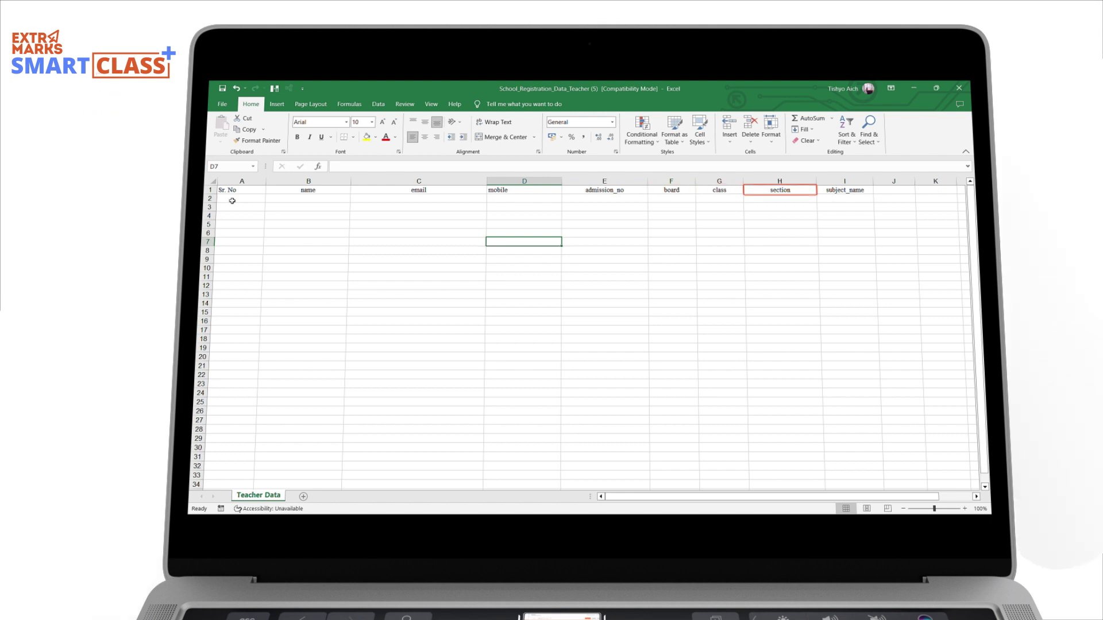
{"action": "left_click", "coordinate": [232, 201]}
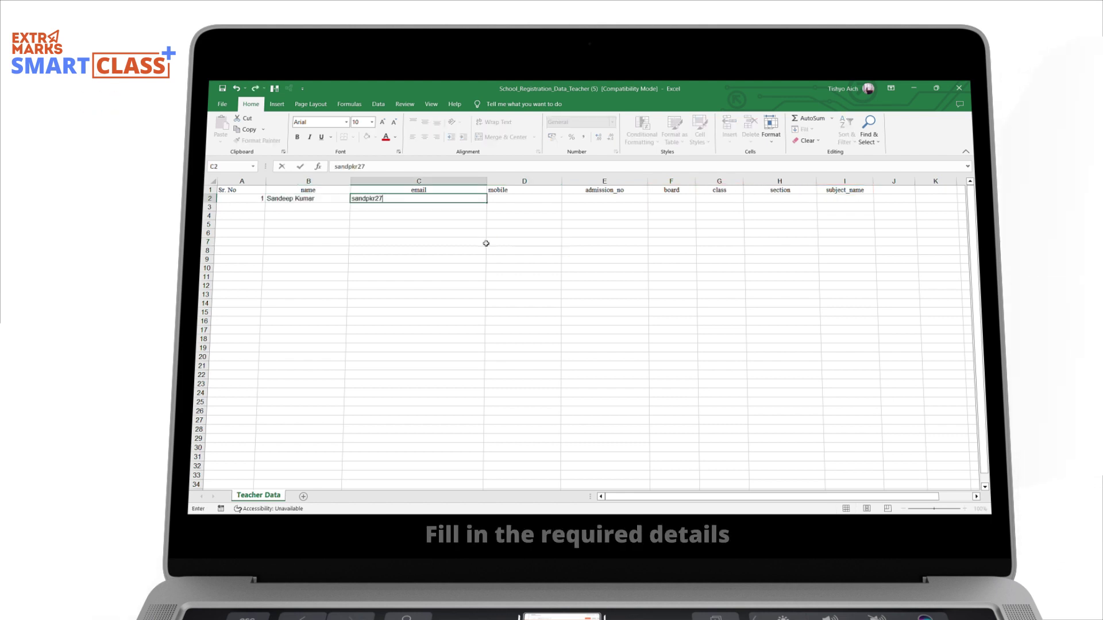
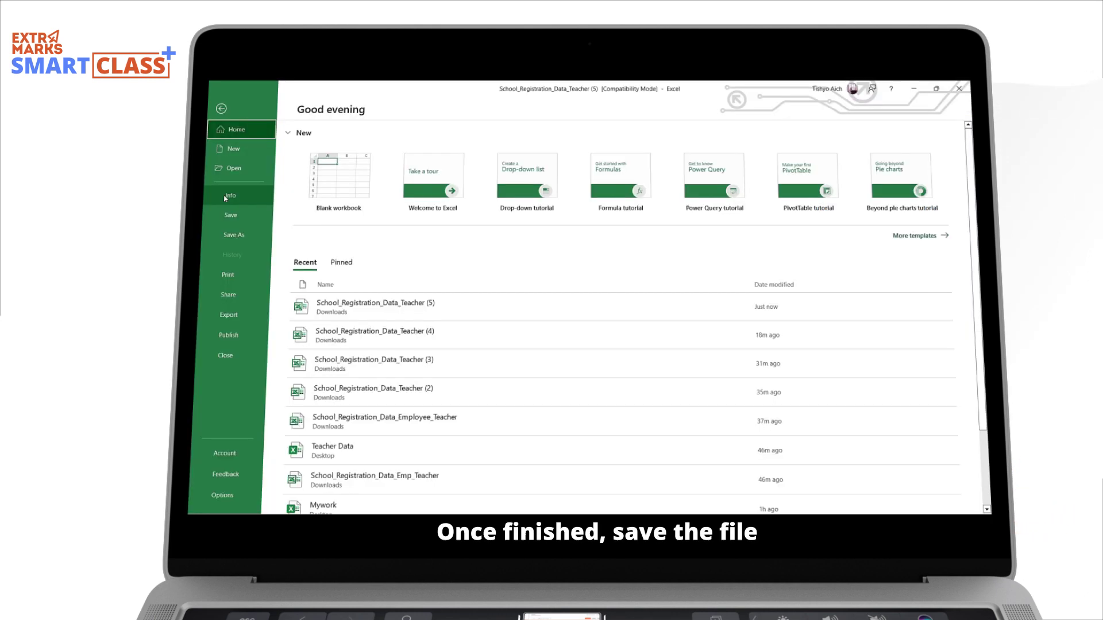
Return to the Bulk Add Teacher page and download Bulk_Upload_Help_Sheet (2).pdf.
{"action": "left_click", "coordinate": [915, 89]}
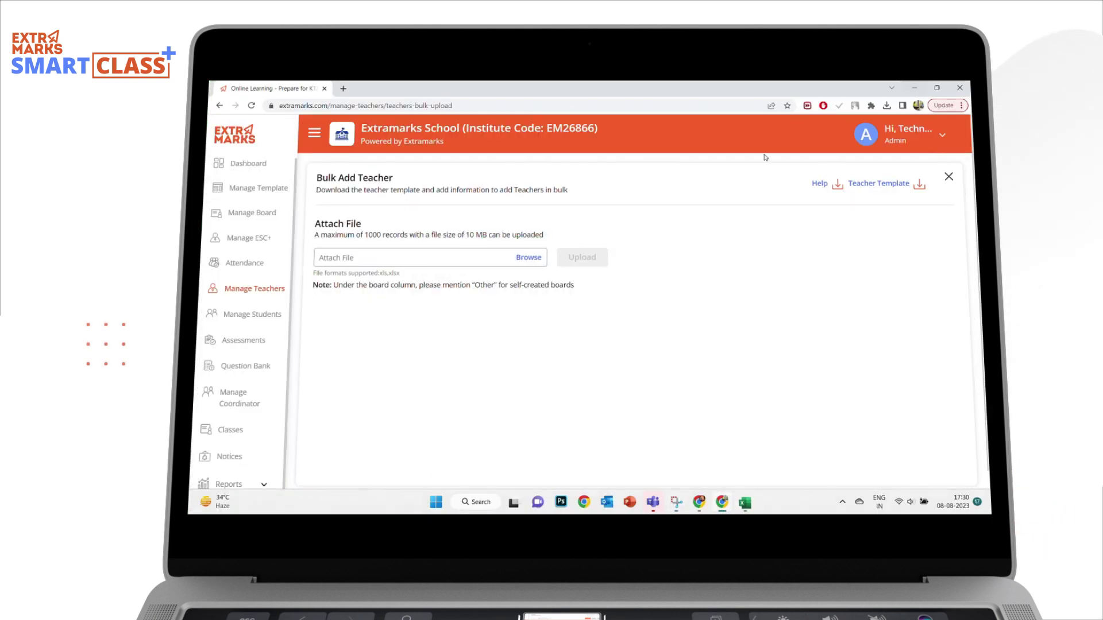
{"action": "left_click", "coordinate": [820, 184]}
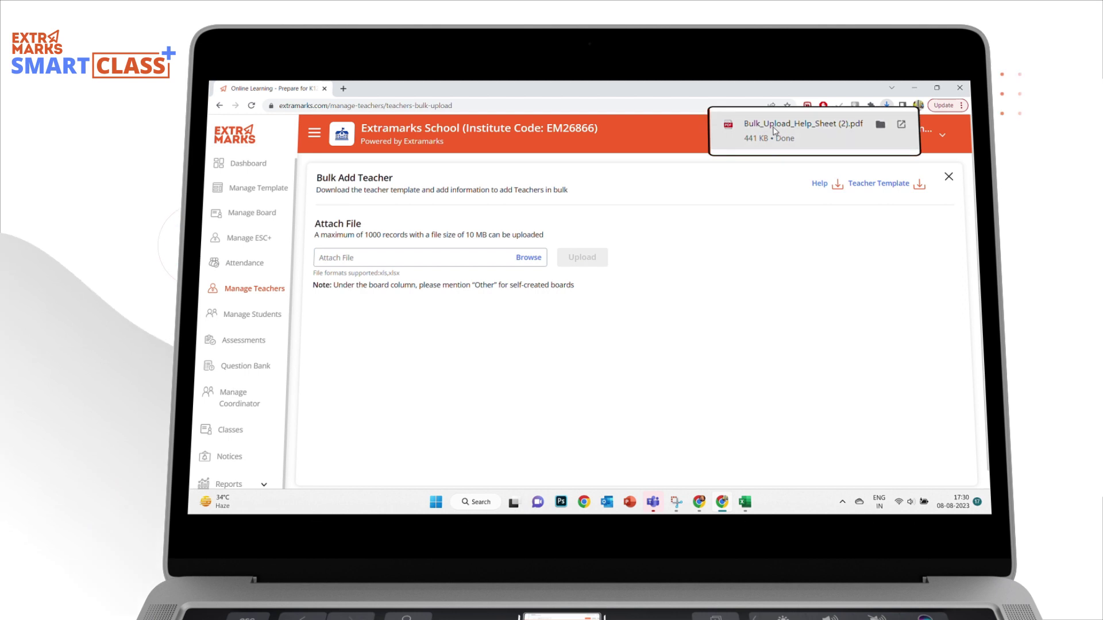
Open the help sheet PDF to its 'Removing Extra Spaces from the columns' tip, then return to Excel.
{"action": "left_click", "coordinate": [775, 131]}
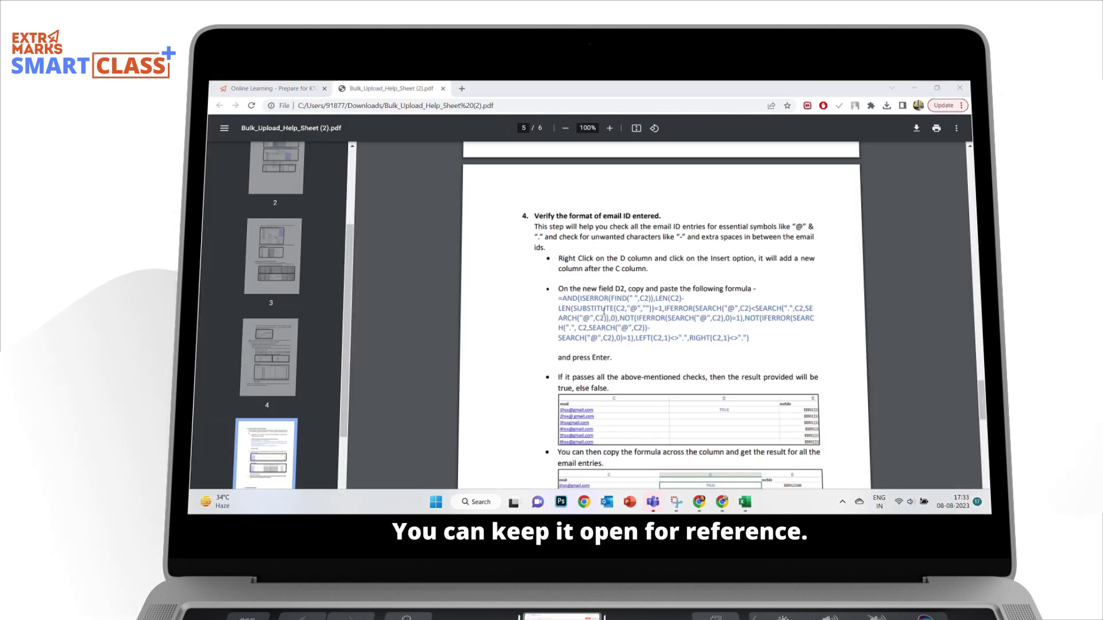
{"action": "scroll", "coordinate": [822, 382], "scroll_direction": "down", "scroll_amount": 10}
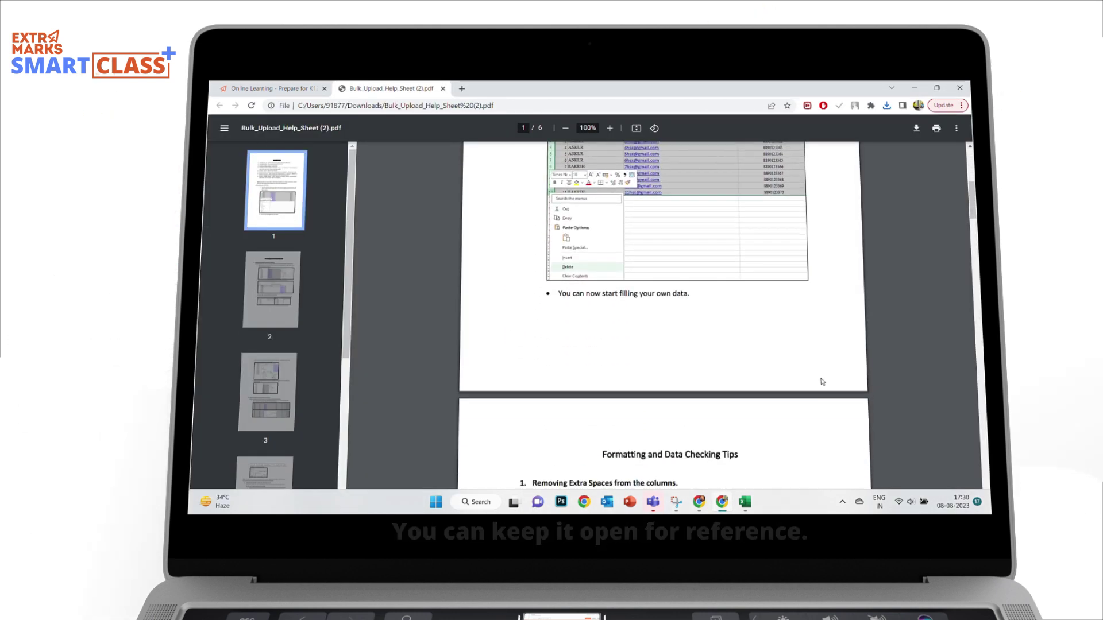
{"action": "scroll", "coordinate": [822, 382], "scroll_direction": "down", "scroll_amount": 3}
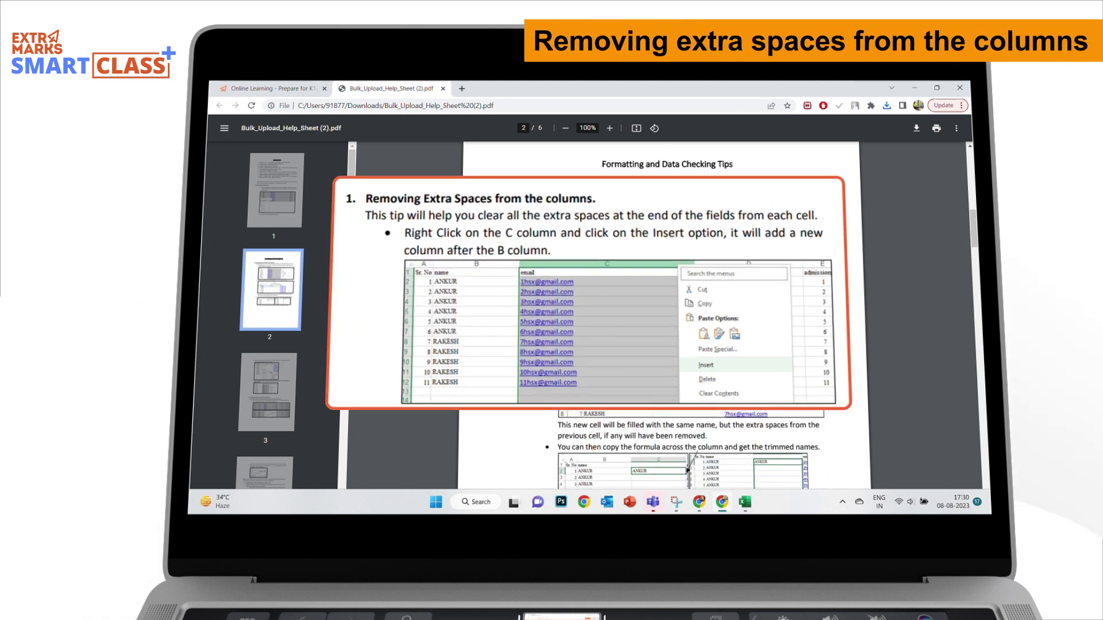
{"action": "scroll", "coordinate": [688, 470], "scroll_direction": "down", "scroll_amount": 1}
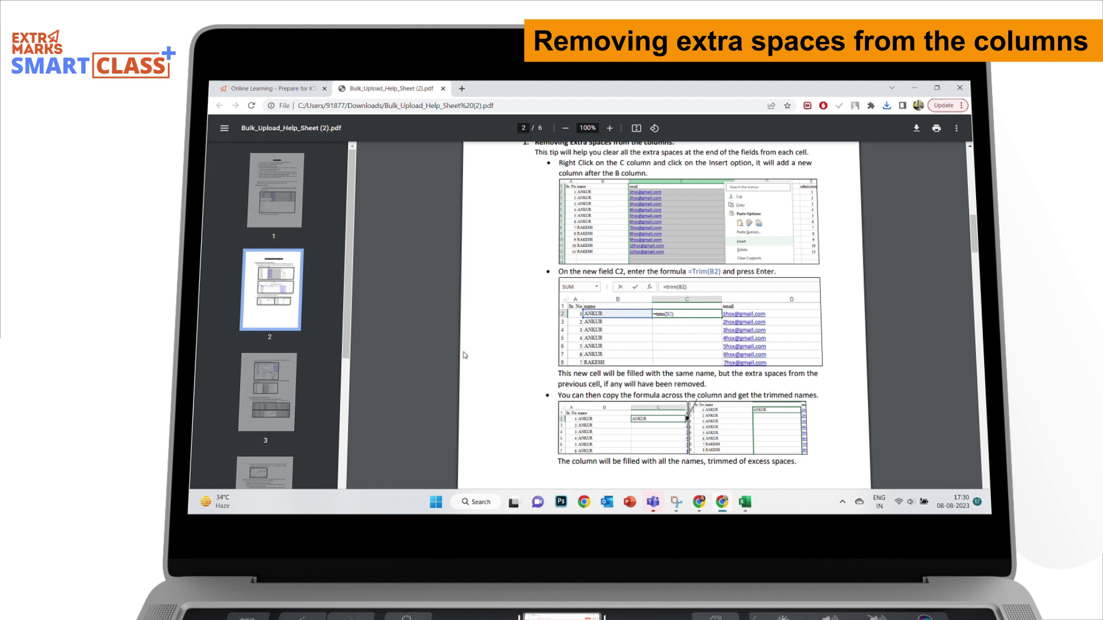
{"action": "left_click", "coordinate": [745, 503]}
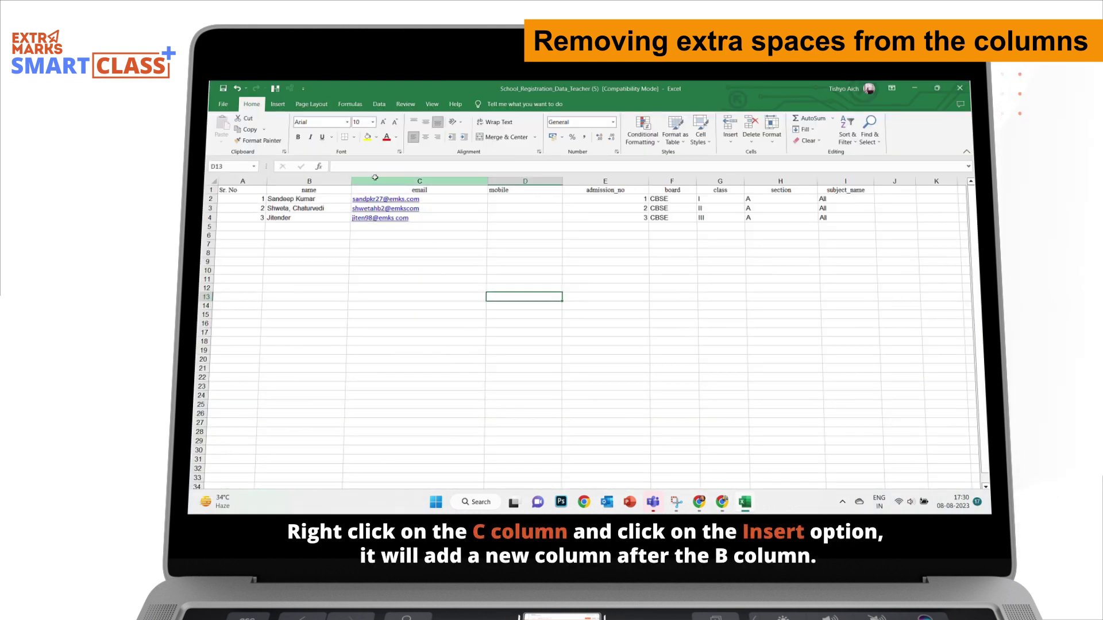
Insert a new column C and enter =TRIM(B2) in C2.
{"action": "right_click", "coordinate": [375, 181]}
{"action": "left_click", "coordinate": [397, 265]}
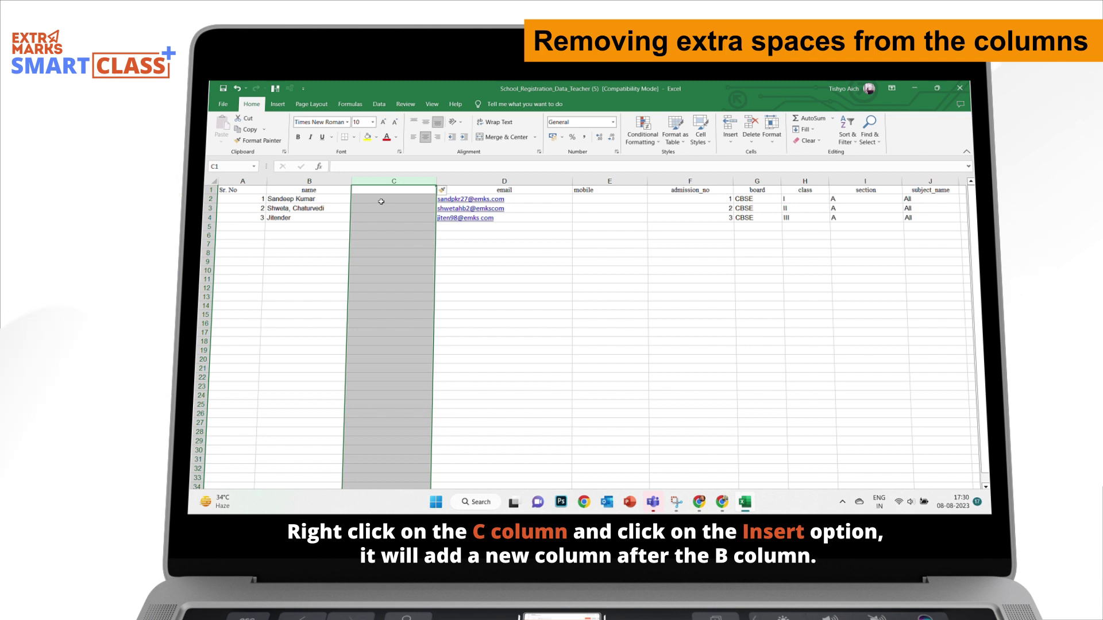
{"action": "left_click", "coordinate": [380, 201]}
{"action": "type", "text": "=t"}
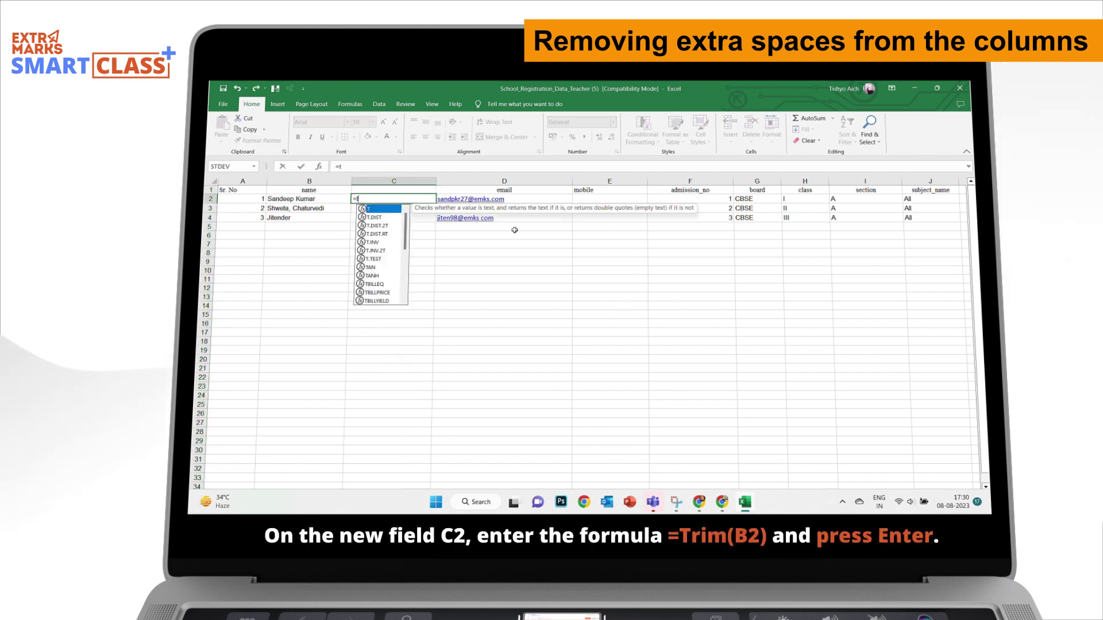
{"action": "type", "text": "rim("}
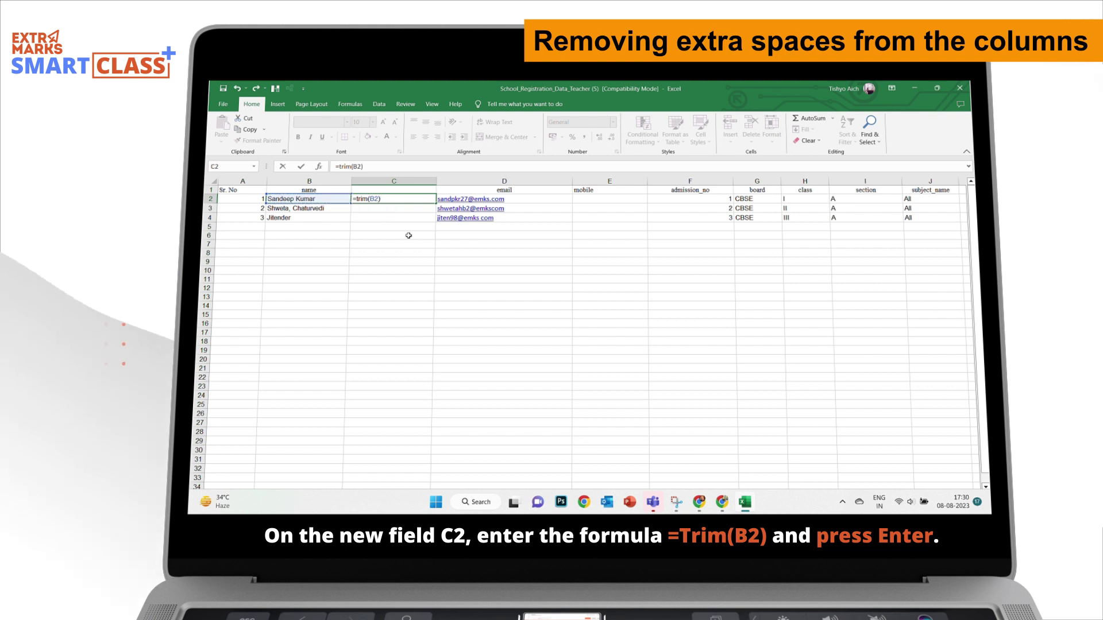
{"action": "type", "text": "B2)"}
{"action": "key", "text": "Return"}
Copy the C2 TRIM formula down into C3:C4.
{"action": "left_click", "coordinate": [391, 199]}
{"action": "right_click", "coordinate": [404, 202]}
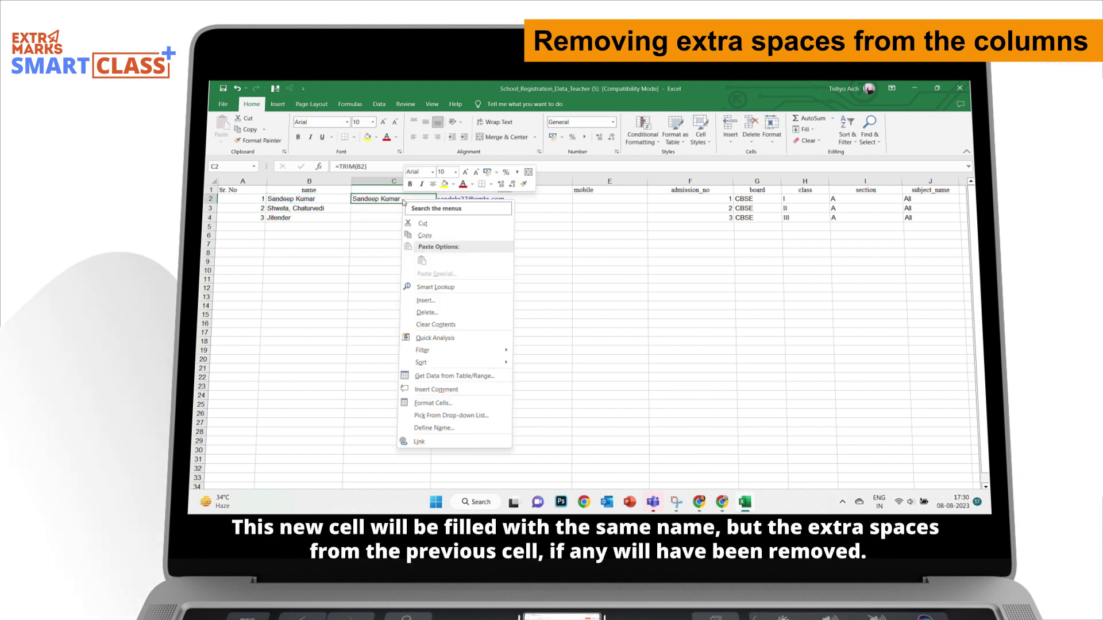
{"action": "left_click", "coordinate": [425, 235]}
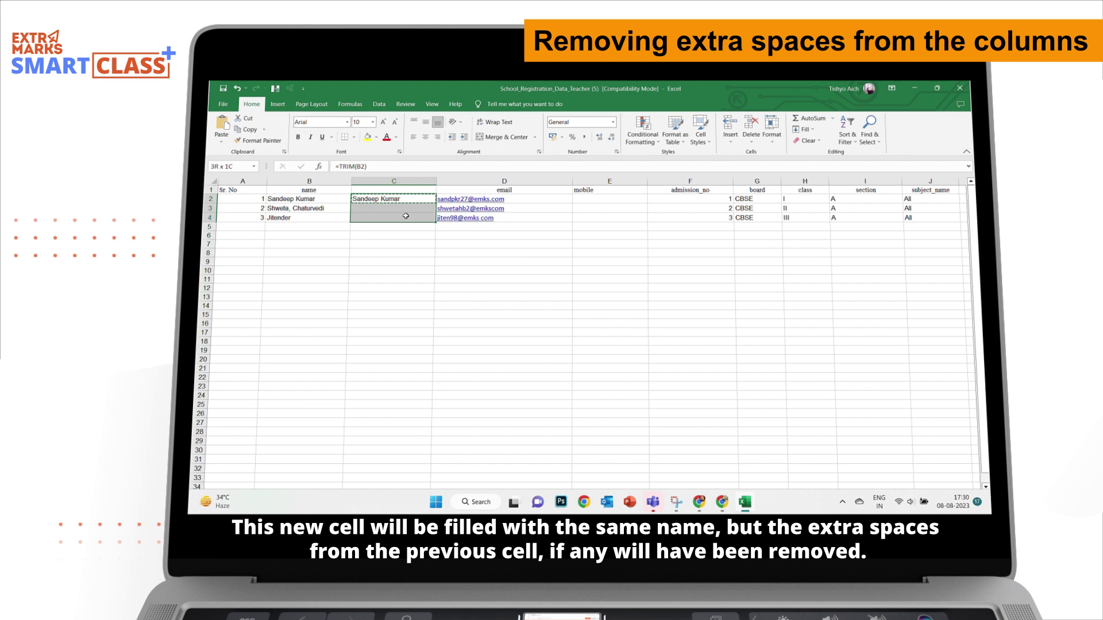
{"action": "right_click", "coordinate": [406, 216]}
{"action": "left_click", "coordinate": [425, 278]}
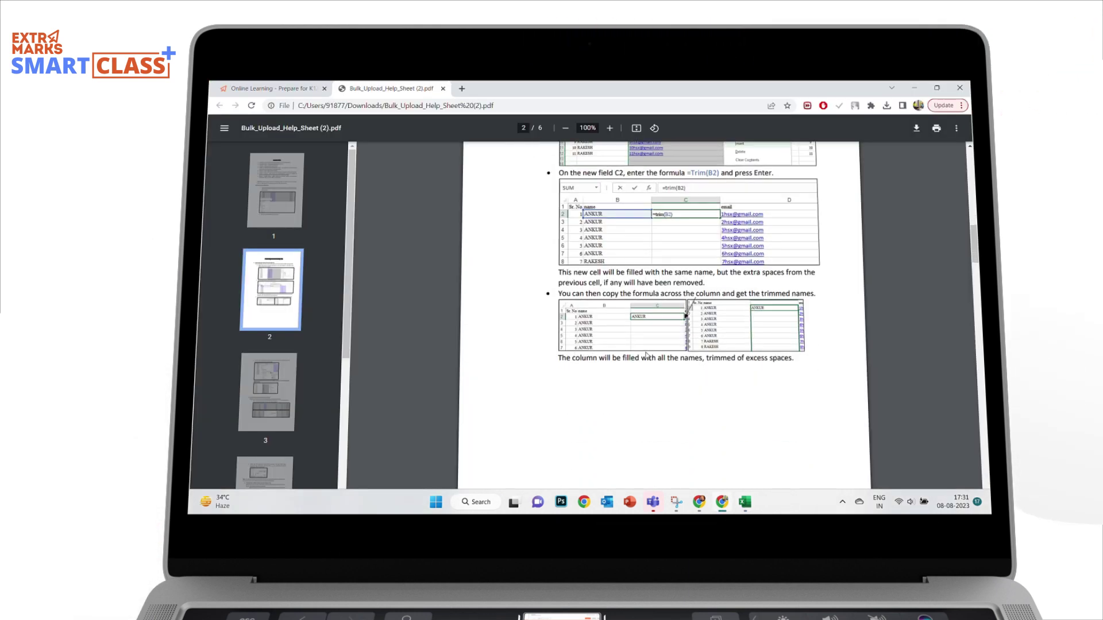
Replace every period in name column B with nothing, then switch back to the help PDF.
{"action": "scroll", "coordinate": [646, 354], "scroll_direction": "down", "scroll_amount": 10}
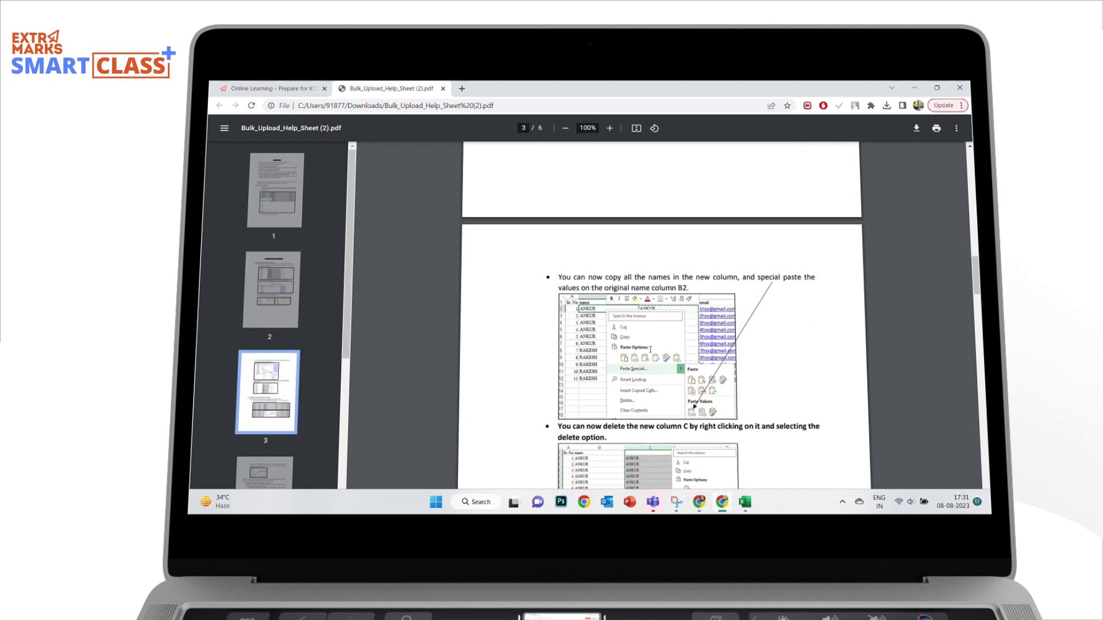
{"action": "scroll", "coordinate": [671, 344], "scroll_direction": "down", "scroll_amount": 3}
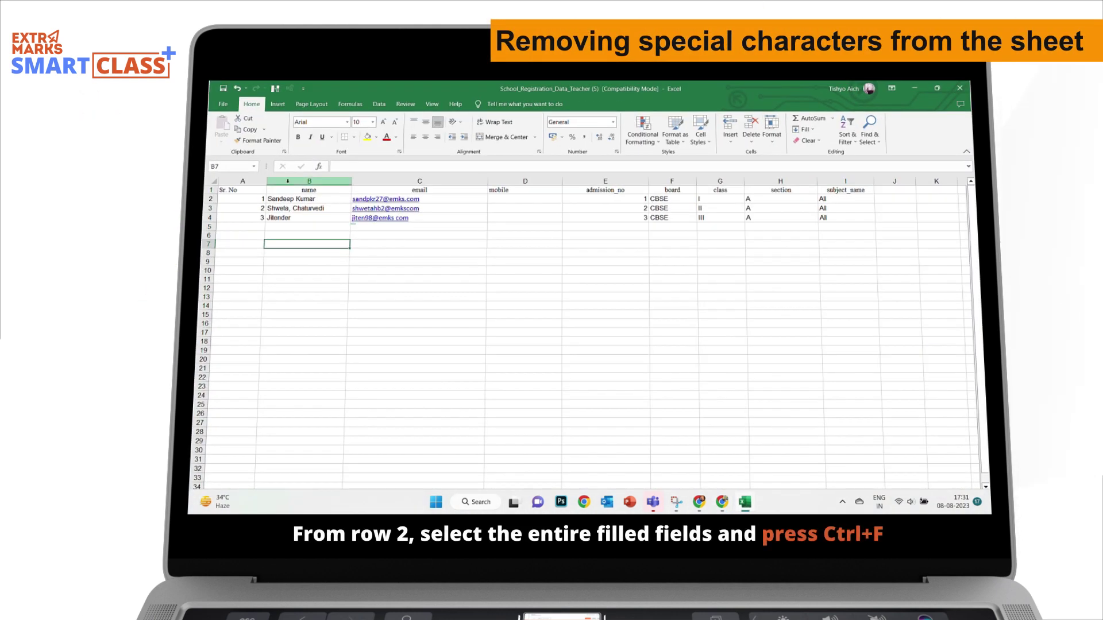
{"action": "left_click", "coordinate": [300, 182]}
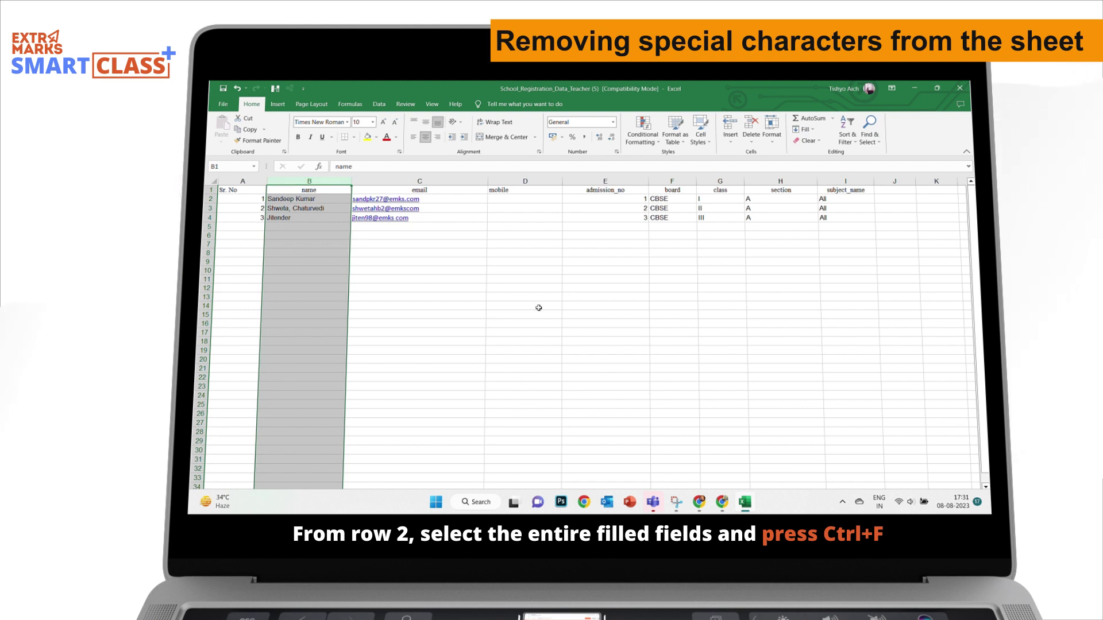
{"action": "key", "text": "ctrl+f"}
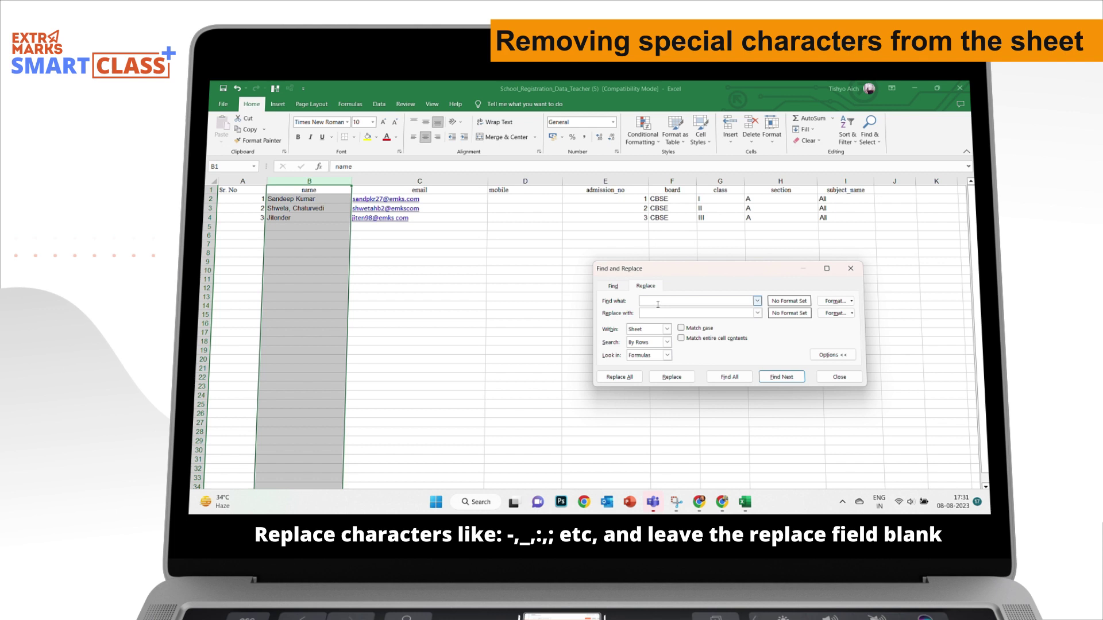
{"action": "type", "text": "-"}
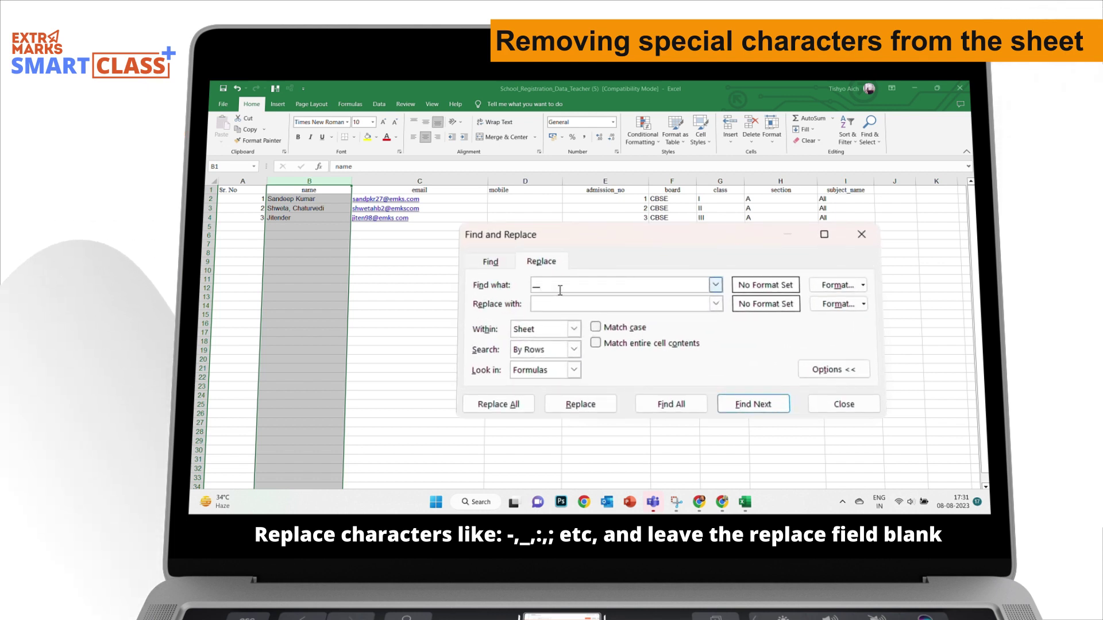
{"action": "key", "text": "BackSpace"}
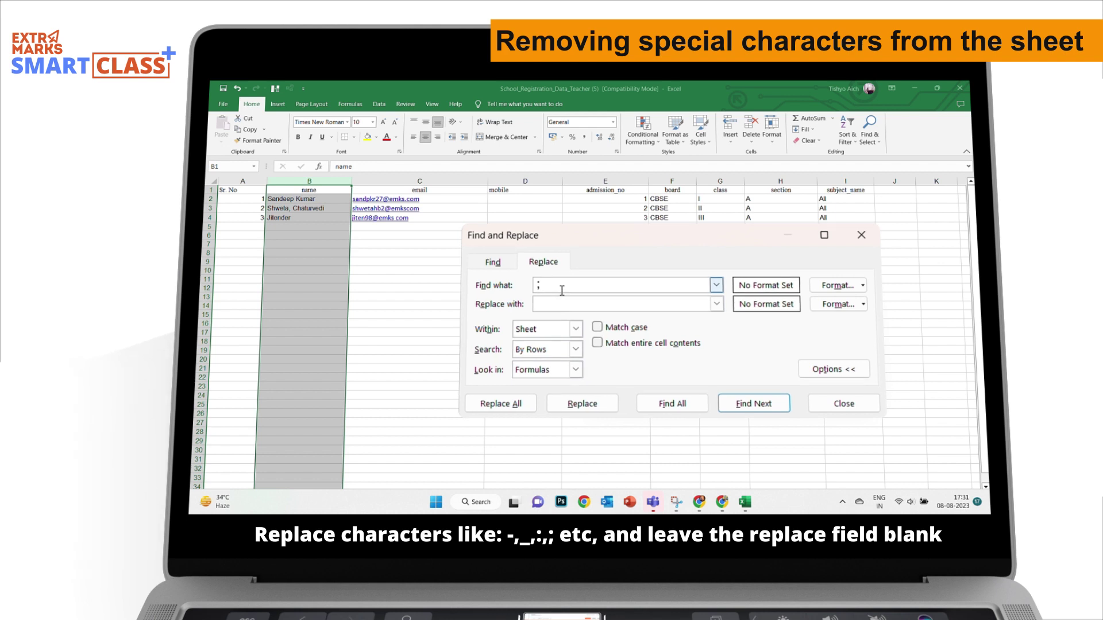
{"action": "left_click", "coordinate": [615, 377]}
{"action": "key", "text": "Return"}
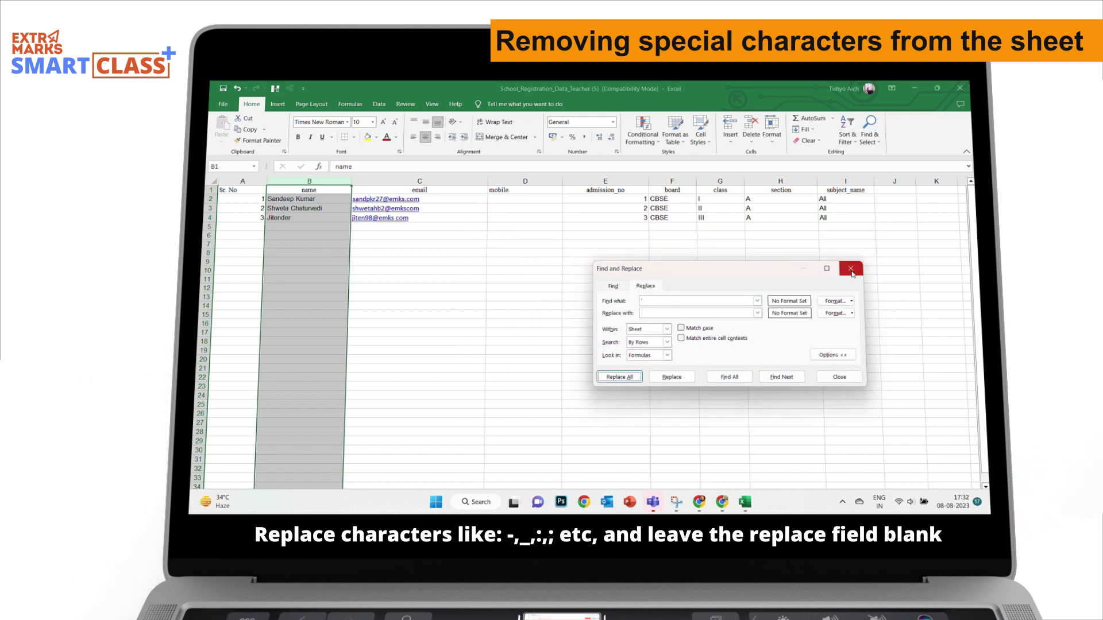
{"action": "left_click", "coordinate": [851, 268]}
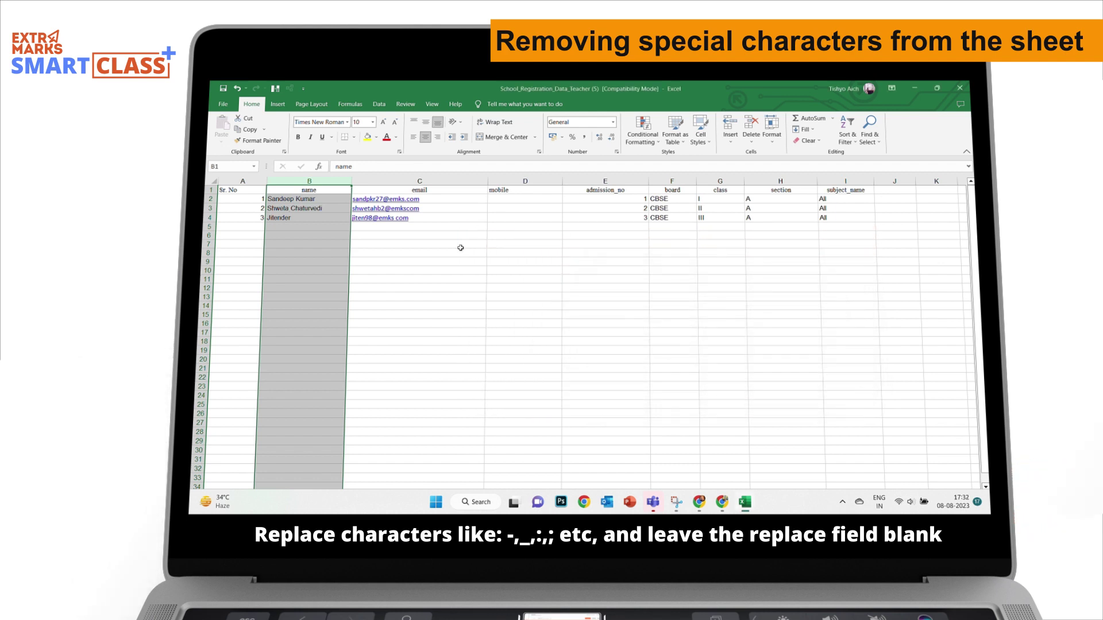
{"action": "left_click", "coordinate": [722, 502]}
Insert a temporary column E and enter a LEN formula on the mobile number in E2.
{"action": "scroll", "coordinate": [665, 356], "scroll_direction": "down", "scroll_amount": 5}
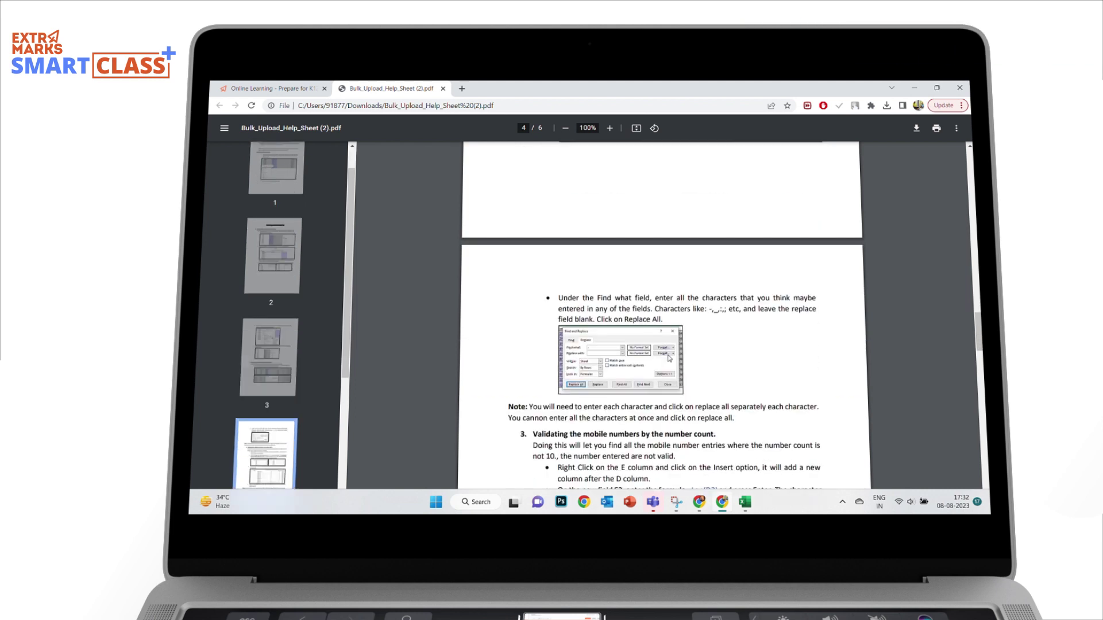
{"action": "scroll", "coordinate": [670, 356], "scroll_direction": "down", "scroll_amount": 1}
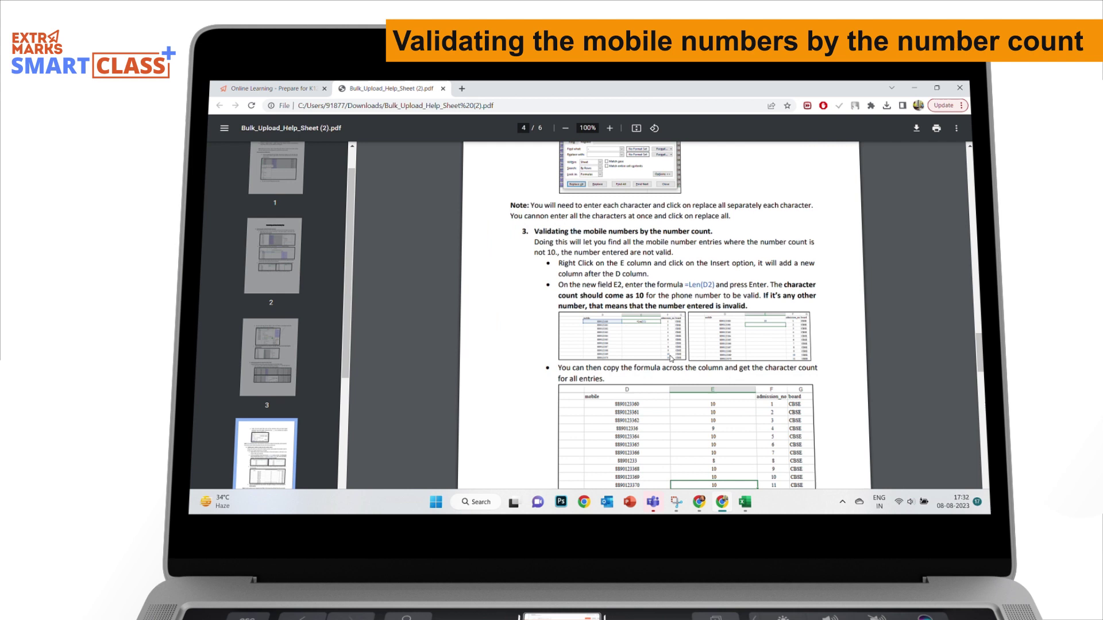
{"action": "scroll", "coordinate": [671, 359], "scroll_direction": "down", "scroll_amount": 3}
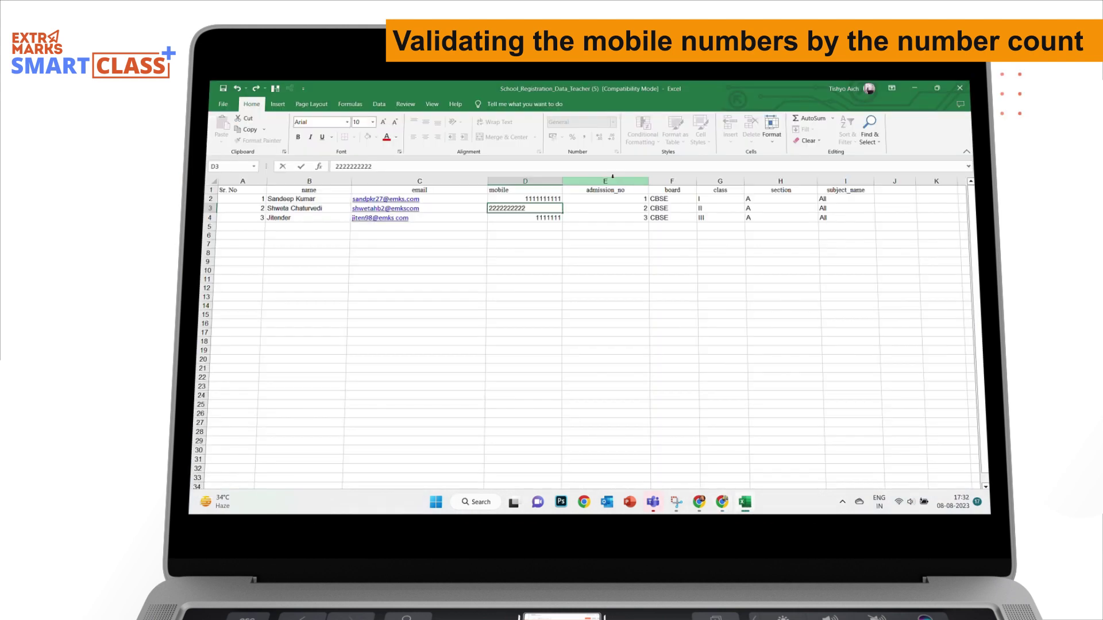
{"action": "left_click", "coordinate": [613, 179]}
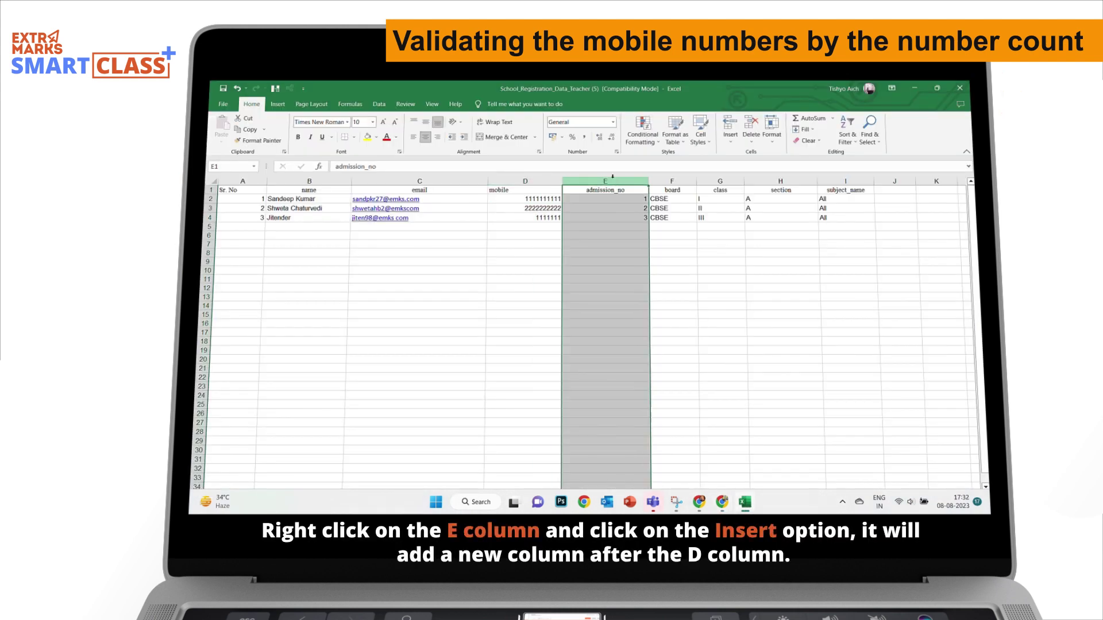
{"action": "right_click", "coordinate": [615, 180]}
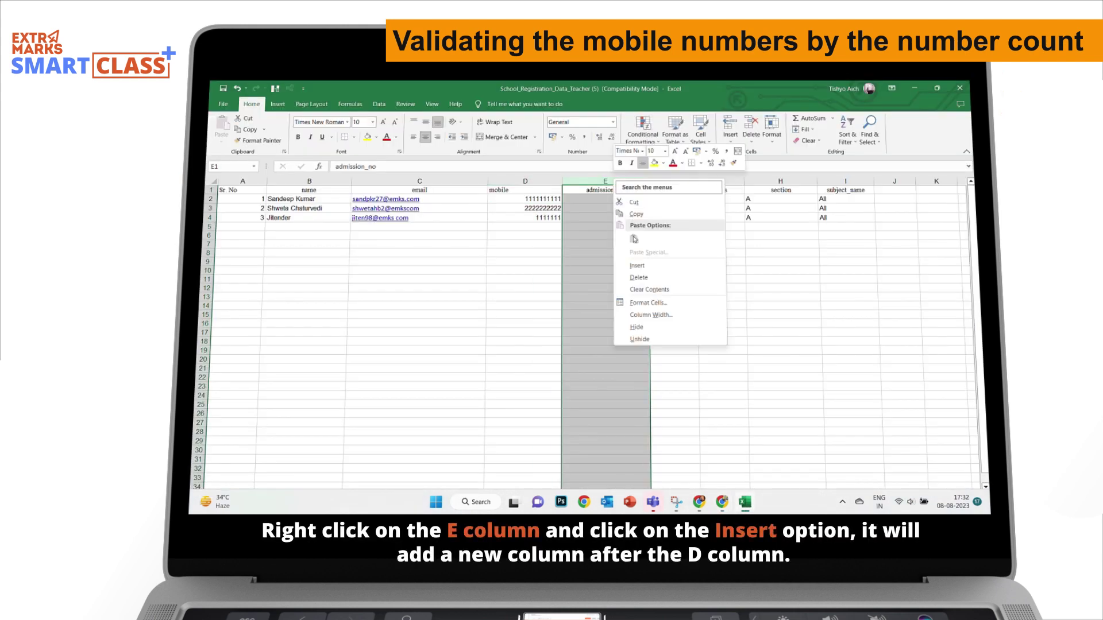
{"action": "left_click", "coordinate": [634, 265]}
{"action": "left_click", "coordinate": [611, 202]}
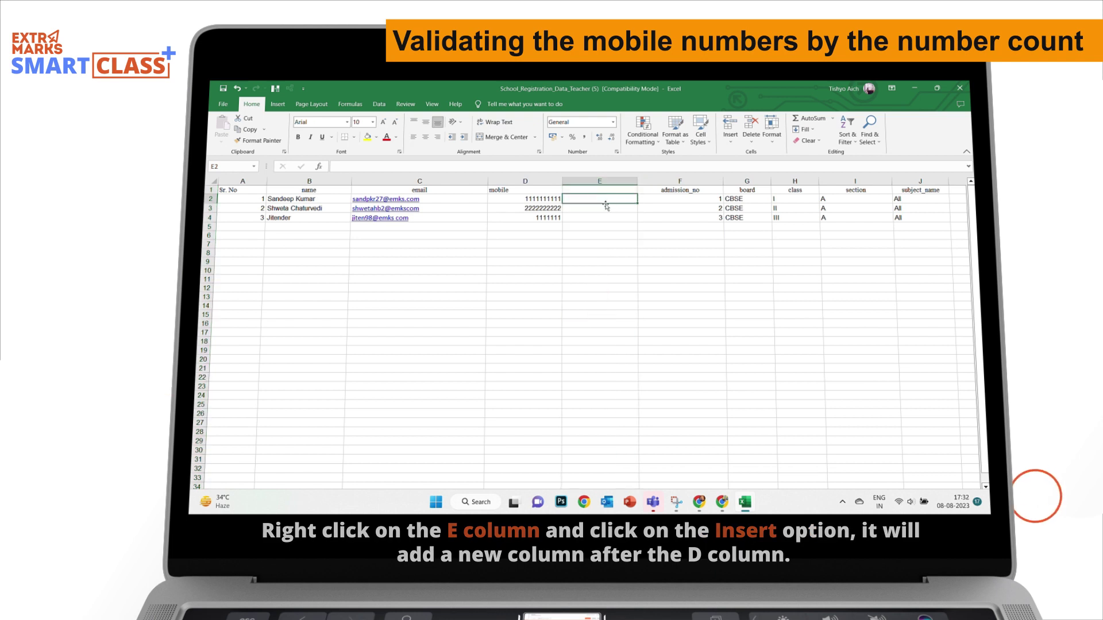
{"action": "type", "text": "=len(D2"}
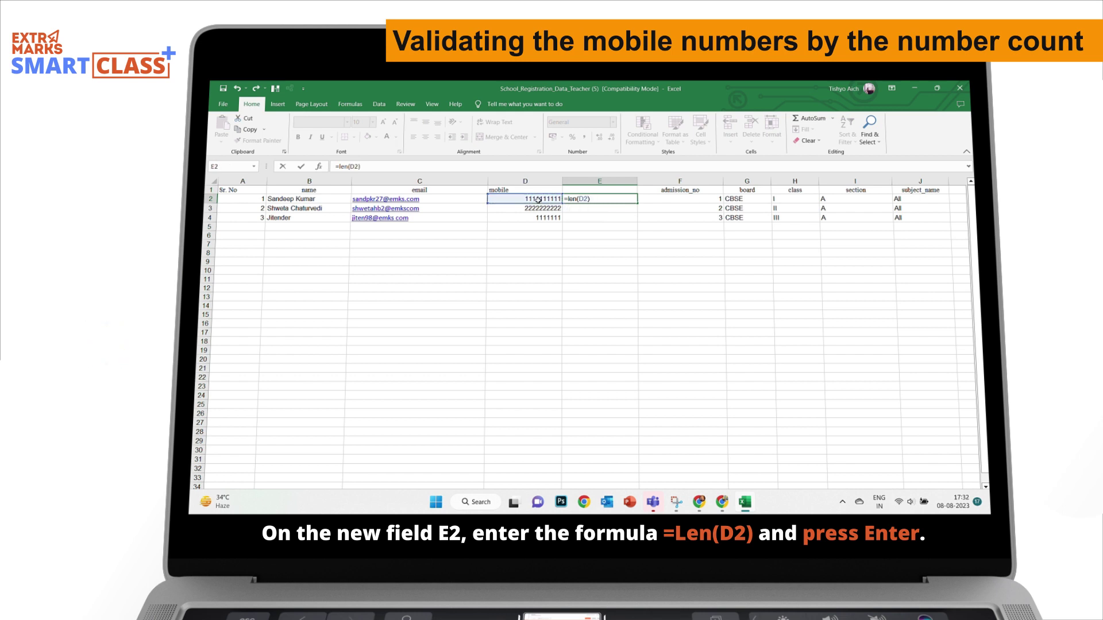
{"action": "key", "text": "Return"}
Copy the length formula into E3:E4, showing the third mobile has only 7 digits.
{"action": "left_click", "coordinate": [608, 197]}
{"action": "right_click", "coordinate": [608, 197]}
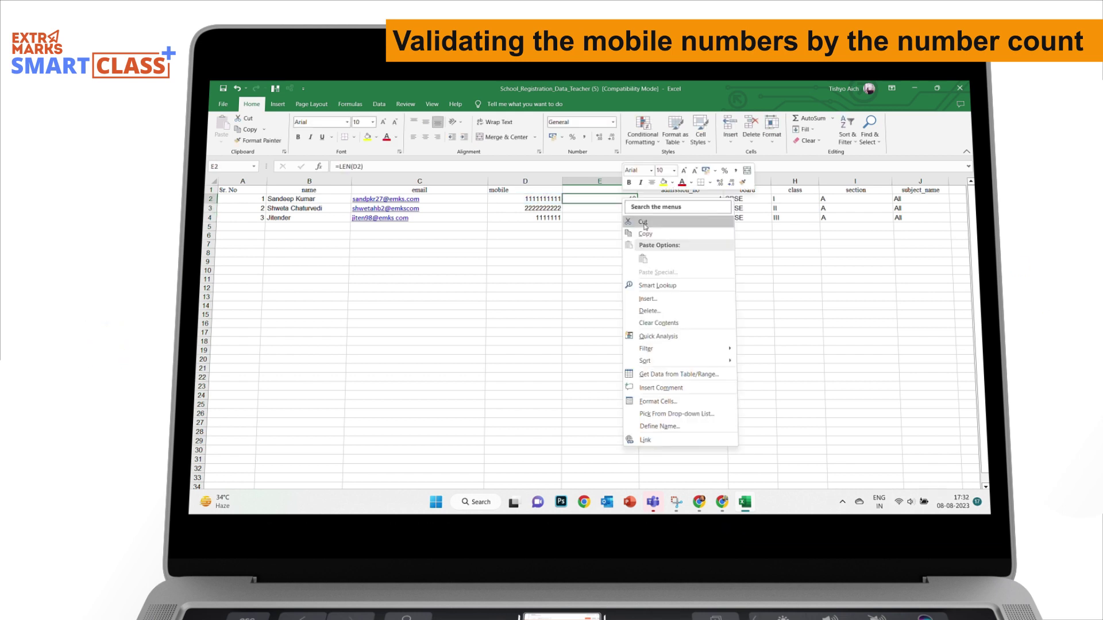
{"action": "key", "text": "c"}
{"action": "right_click", "coordinate": [605, 217]}
{"action": "left_click", "coordinate": [625, 277]}
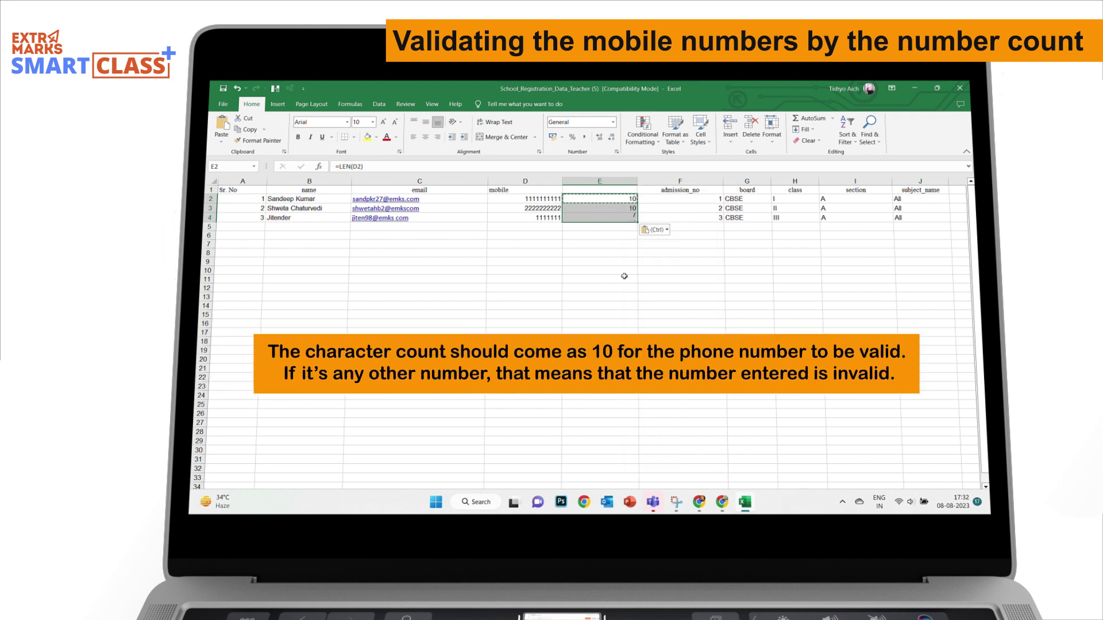
{"action": "left_click", "coordinate": [604, 256]}
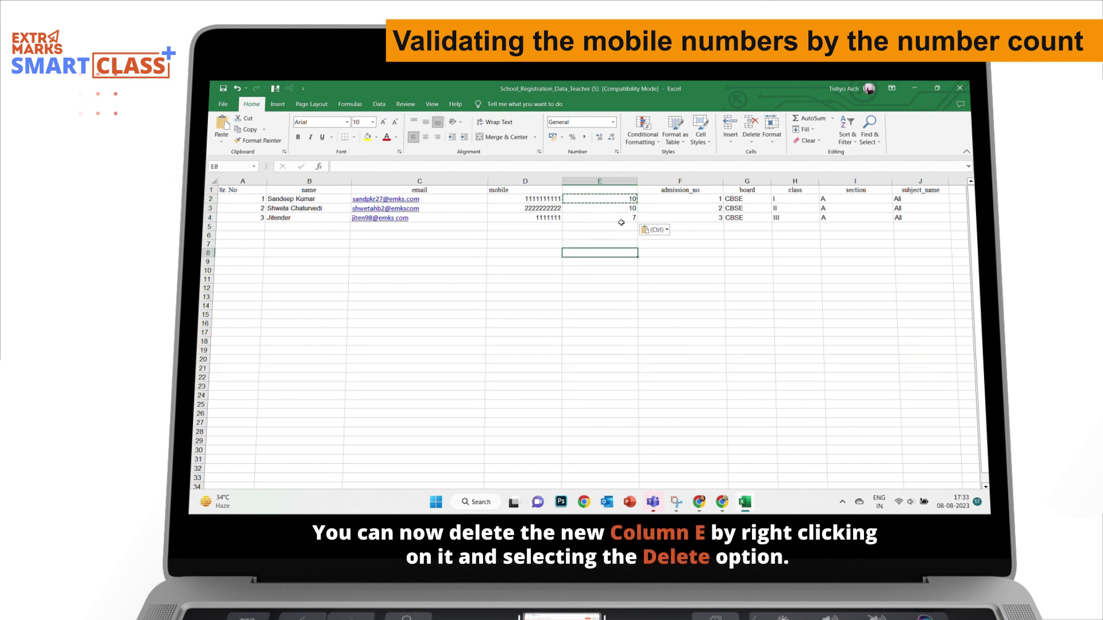
Delete the temporary length column and select the mobile numbers in D2:D4.
{"action": "left_click", "coordinate": [600, 181]}
{"action": "right_click", "coordinate": [619, 216]}
{"action": "left_click", "coordinate": [635, 279]}
{"action": "mouse_move", "coordinate": [534, 199]}
{"action": "left_mouse_down"}
{"action": "mouse_move", "coordinate": [535, 402]}
{"action": "mouse_move", "coordinate": [534, 218]}
{"action": "left_mouse_up"}
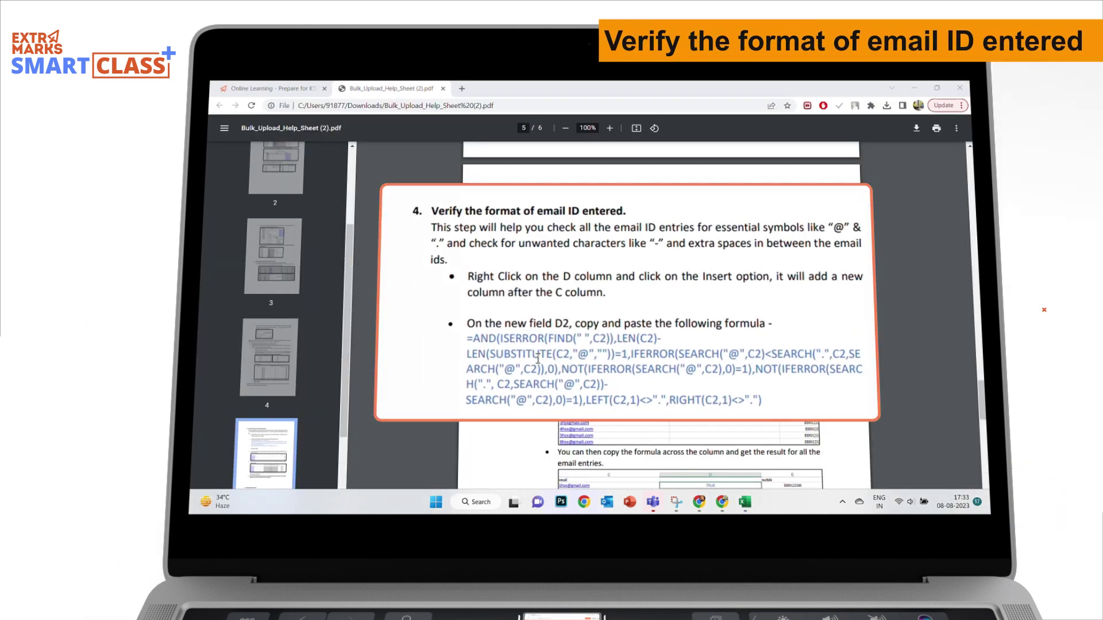
Copy the email-check formula from the help sheet and insert a blank column D before mobile.
{"action": "left_click_drag", "start_coordinate": [750, 339], "coordinate": [561, 298]}
{"action": "right_click", "coordinate": [562, 298]}
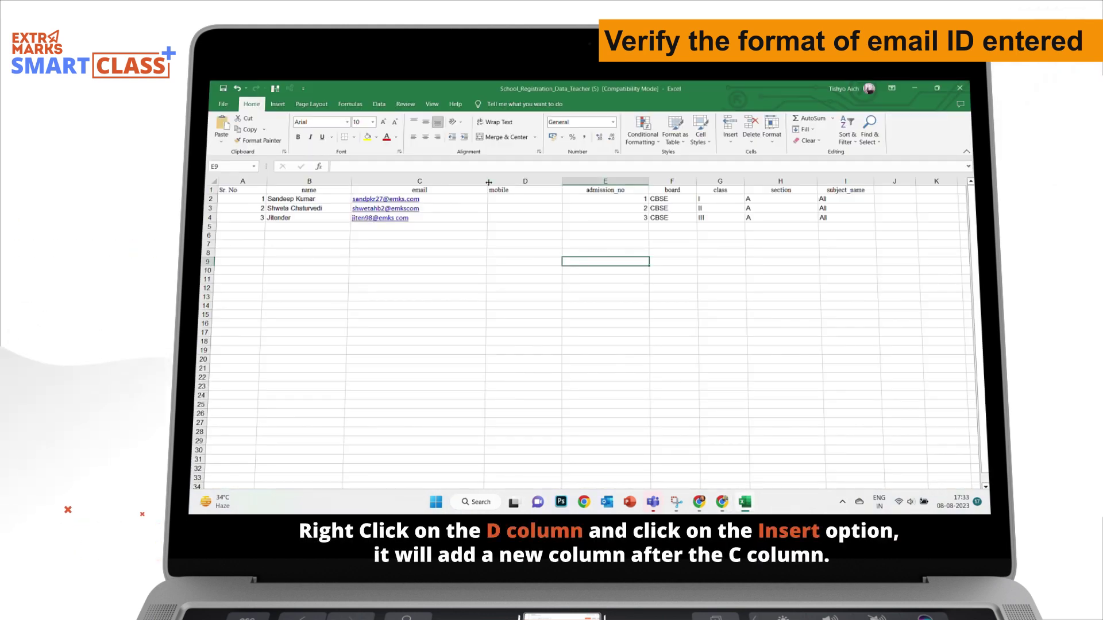
{"action": "left_click", "coordinate": [500, 178]}
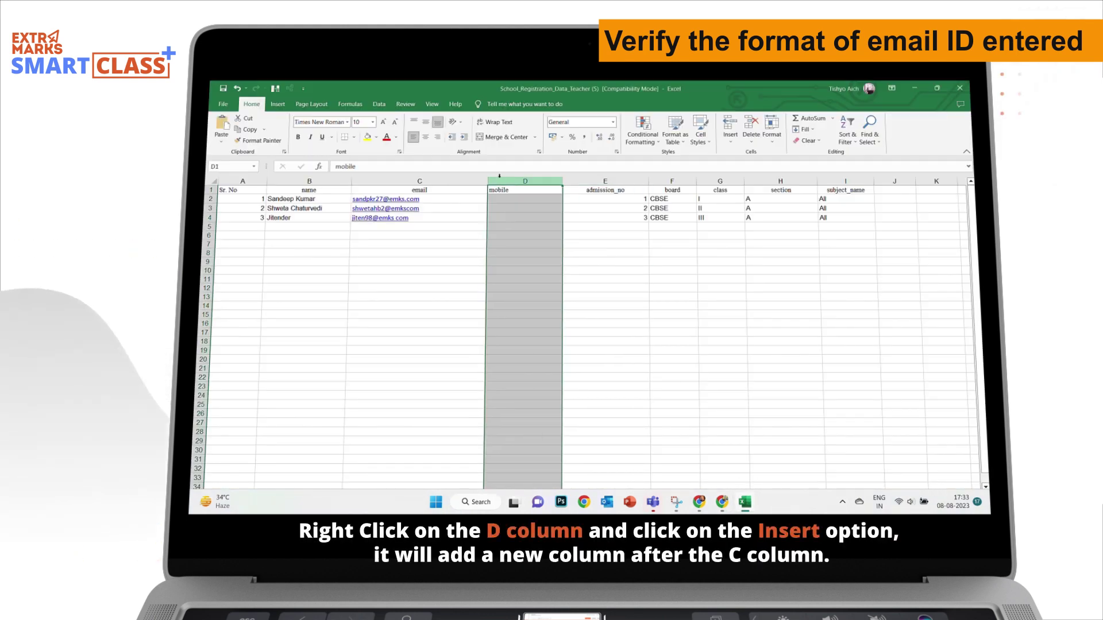
{"action": "right_click", "coordinate": [500, 177]}
{"action": "left_click", "coordinate": [523, 266]}
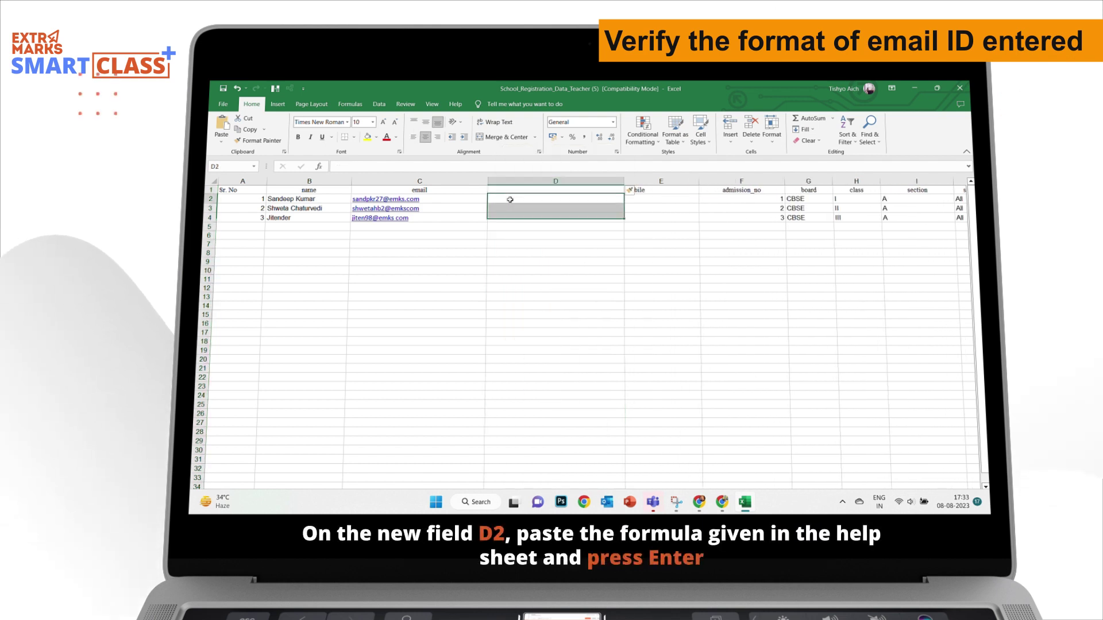
Paste the email-check formula into D2, remove its line breaks, and commit it.
{"action": "left_click", "coordinate": [511, 200]}
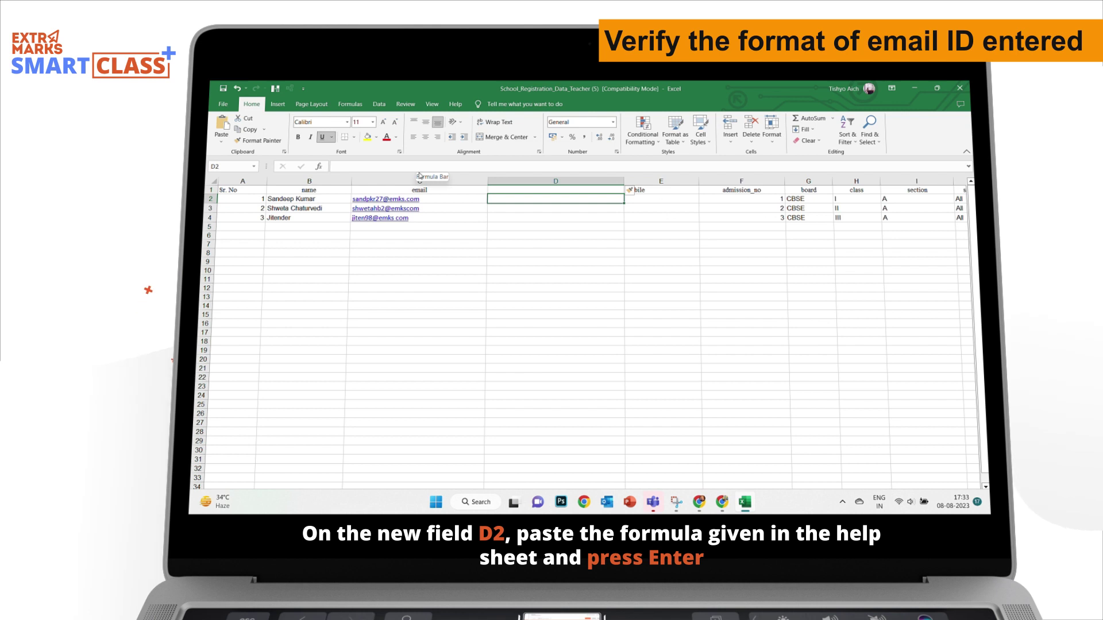
{"action": "left_click_drag", "start_coordinate": [419, 172], "coordinate": [419, 219]}
{"action": "right_click", "coordinate": [402, 171]}
{"action": "left_click", "coordinate": [431, 203]}
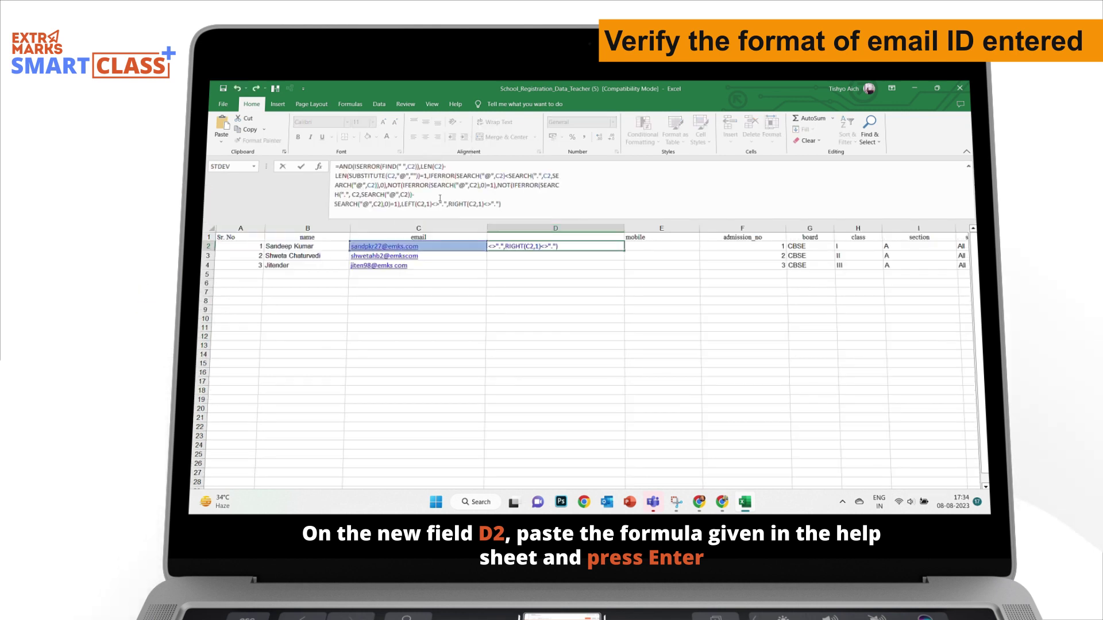
{"action": "key", "text": "Delete"}
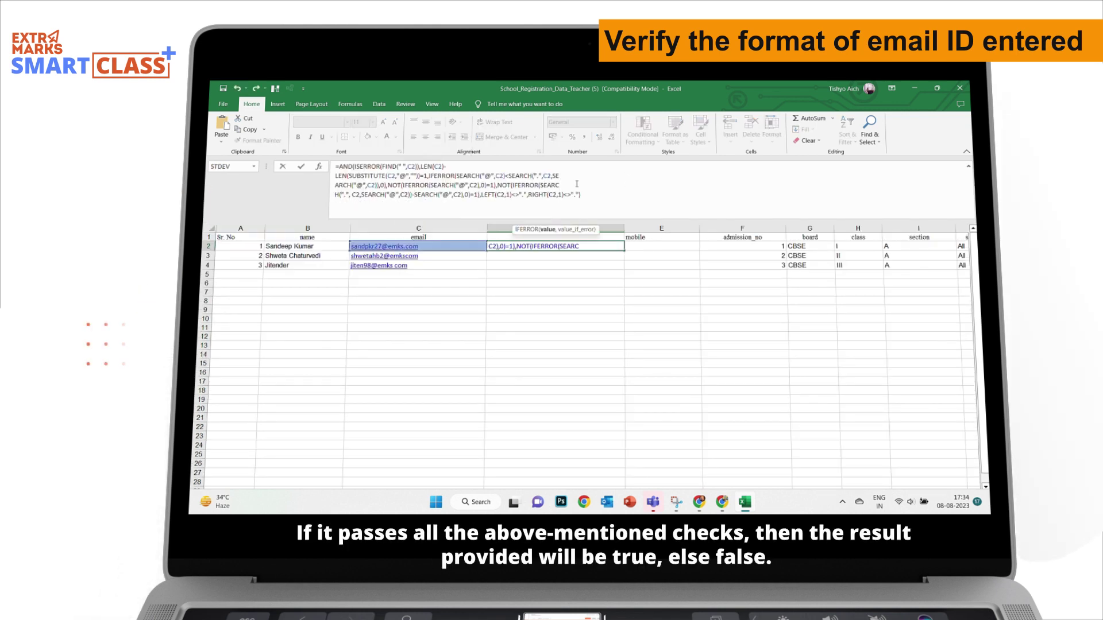
{"action": "key", "text": "Delete"}
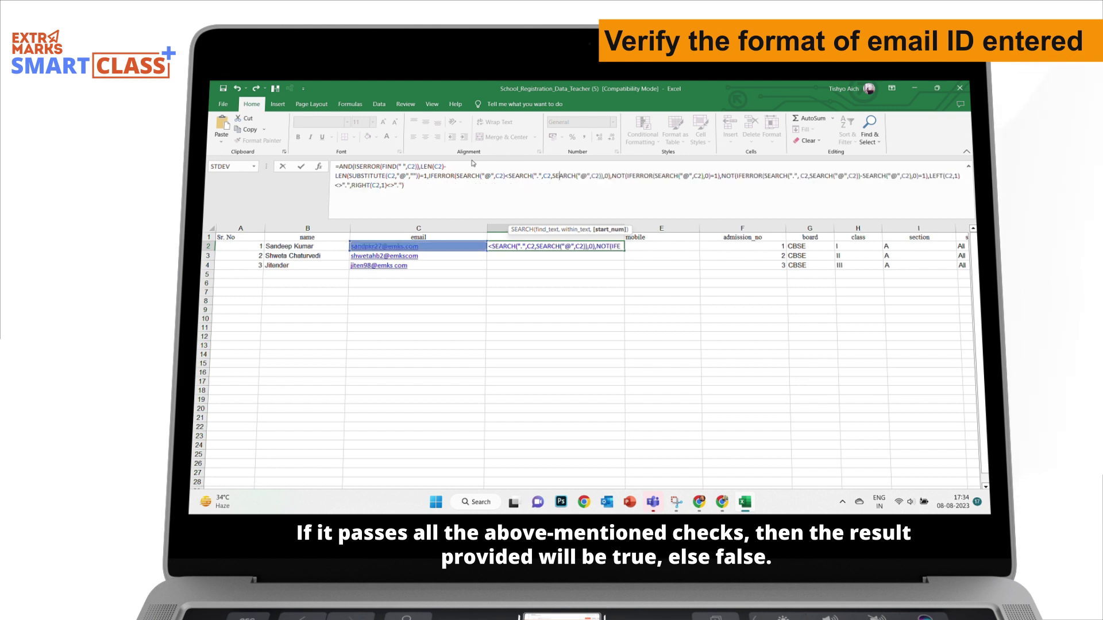
{"action": "key", "text": "Delete"}
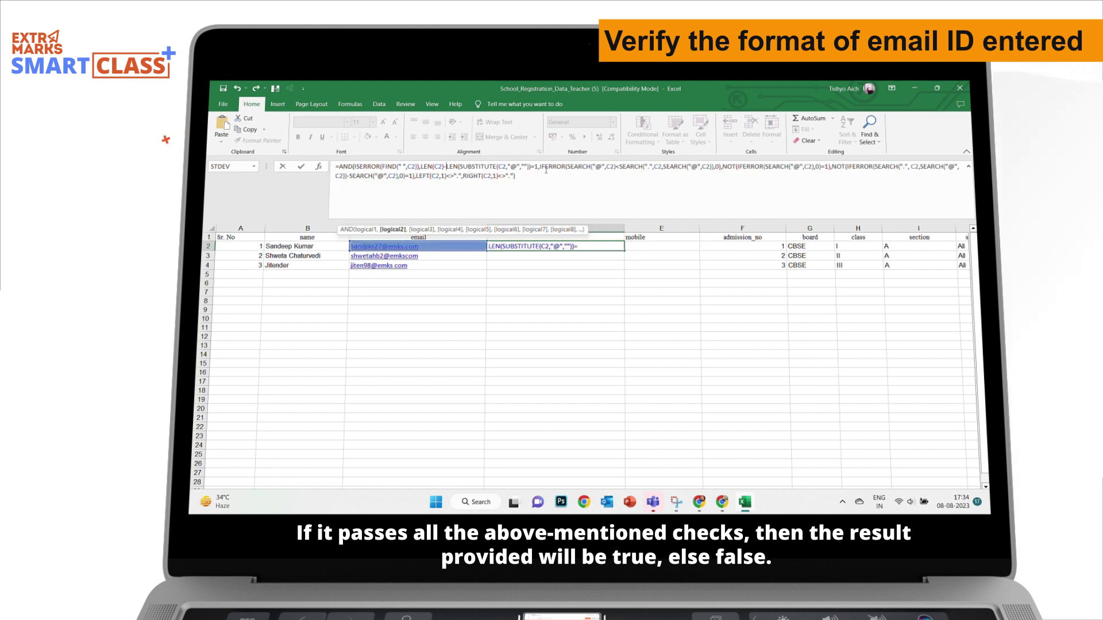
{"action": "key", "text": "Return"}
Copy the D2 email-check formula into D3:D4.
{"action": "left_click", "coordinate": [535, 243]}
{"action": "right_click", "coordinate": [530, 246]}
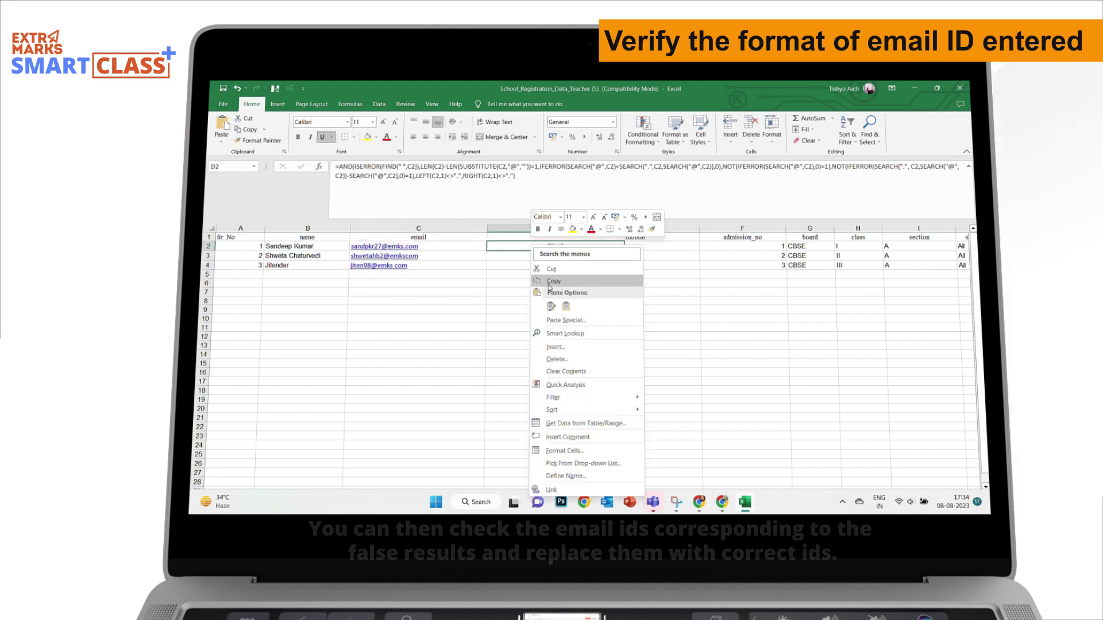
{"action": "left_click", "coordinate": [545, 283]}
{"action": "left_click_drag", "start_coordinate": [534, 246], "coordinate": [516, 265]}
{"action": "right_click", "coordinate": [516, 264]}
{"action": "left_click", "coordinate": [536, 325]}
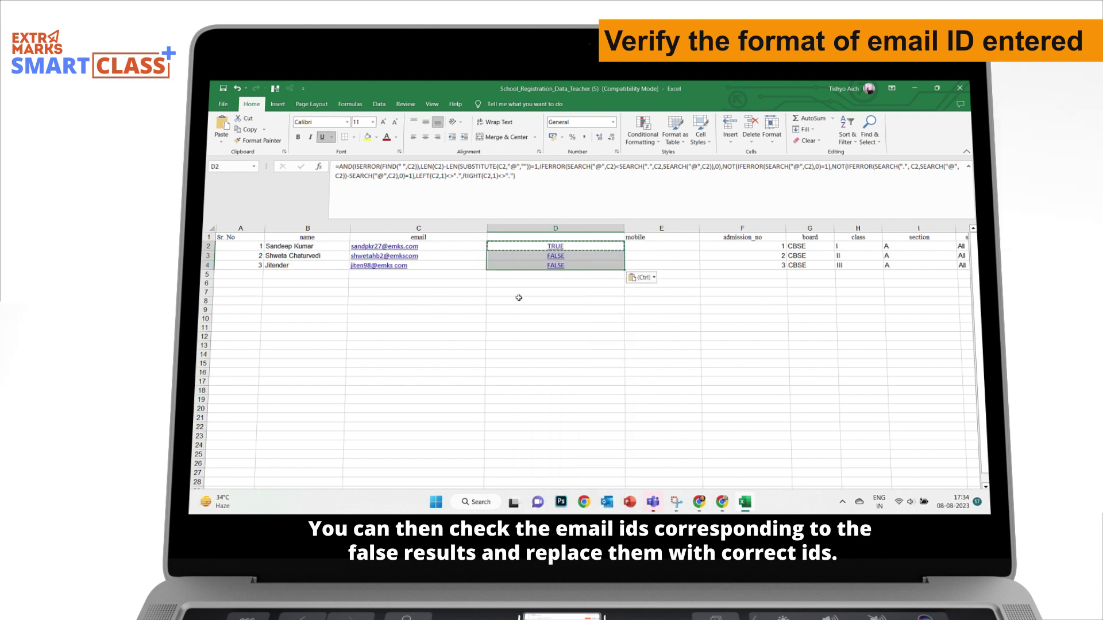
{"action": "left_click", "coordinate": [533, 301]}
Add the missing dots to the malformed emails in C3 and C4.
{"action": "left_click", "coordinate": [429, 254]}
{"action": "left_click", "coordinate": [410, 197]}
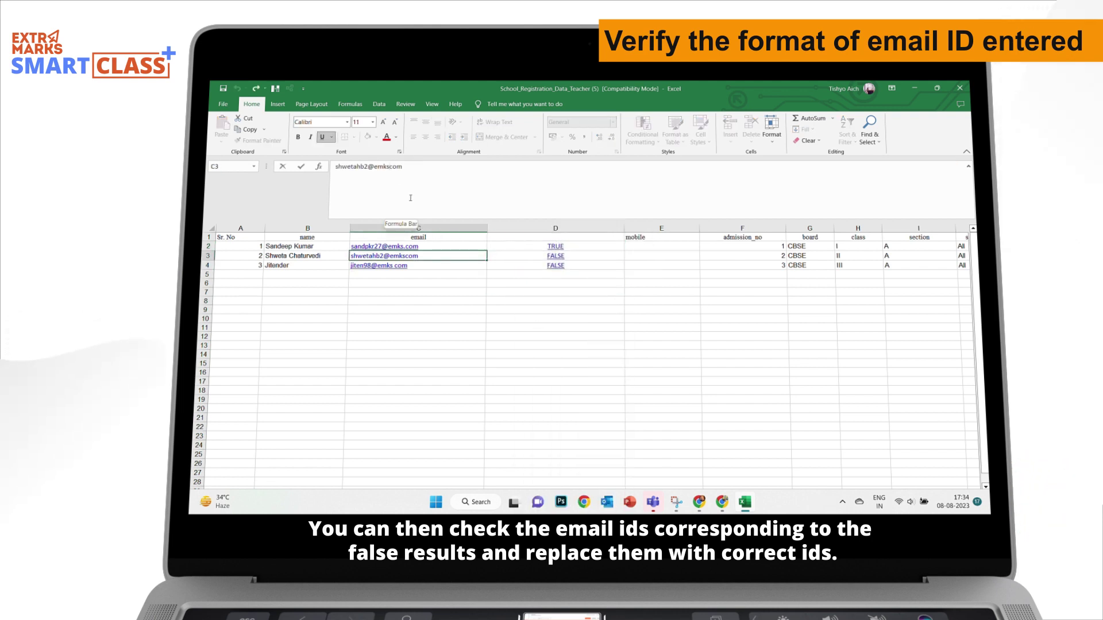
{"action": "type", "text": "."}
{"action": "key", "text": "Return"}
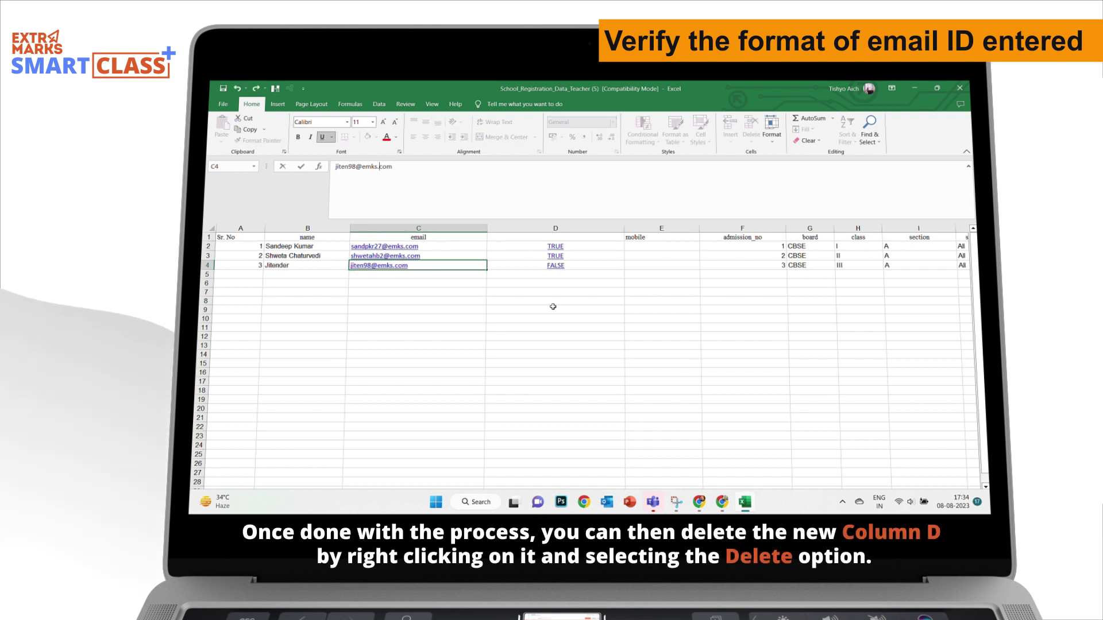
{"action": "left_click", "coordinate": [554, 307]}
Delete the temporary email-check column D.
{"action": "left_click", "coordinate": [568, 225]}
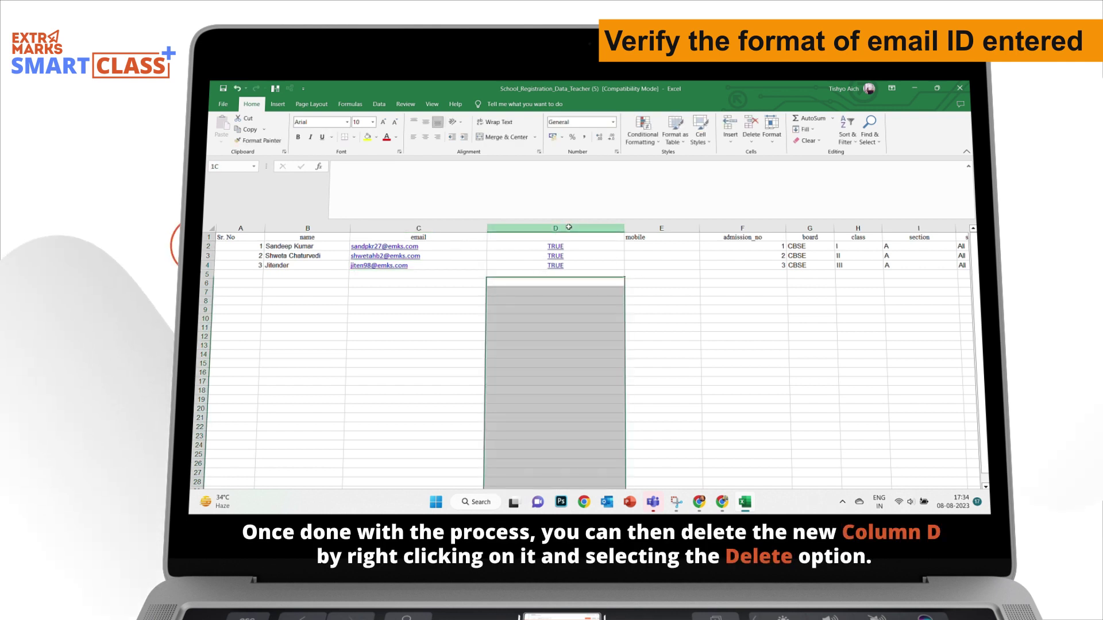
{"action": "right_click", "coordinate": [570, 229]}
{"action": "left_click", "coordinate": [594, 327]}
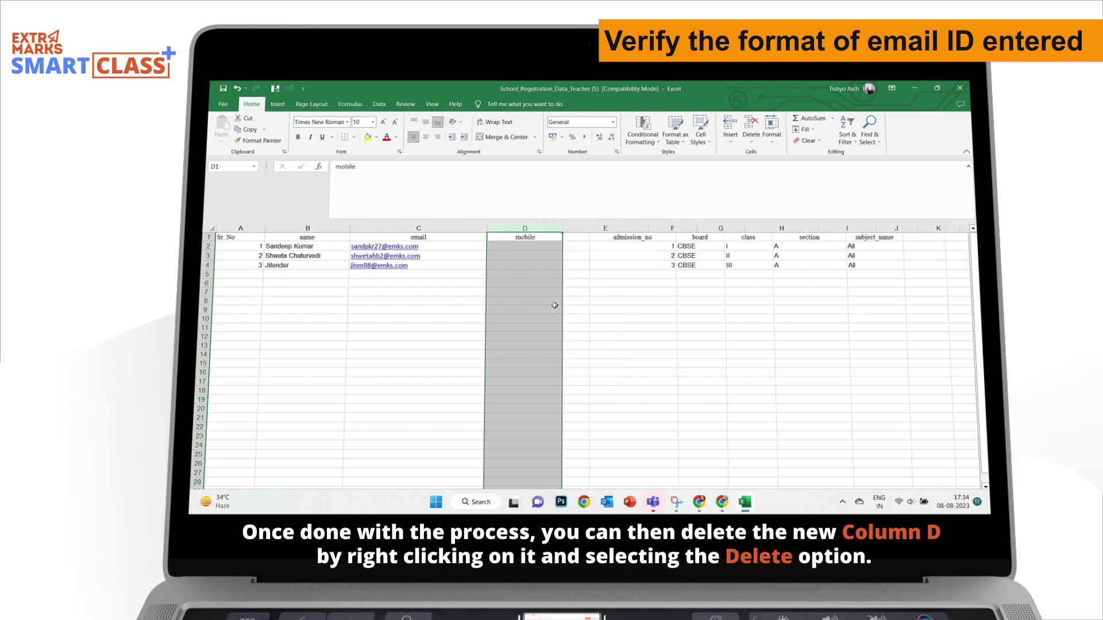
{"action": "left_click", "coordinate": [602, 292]}
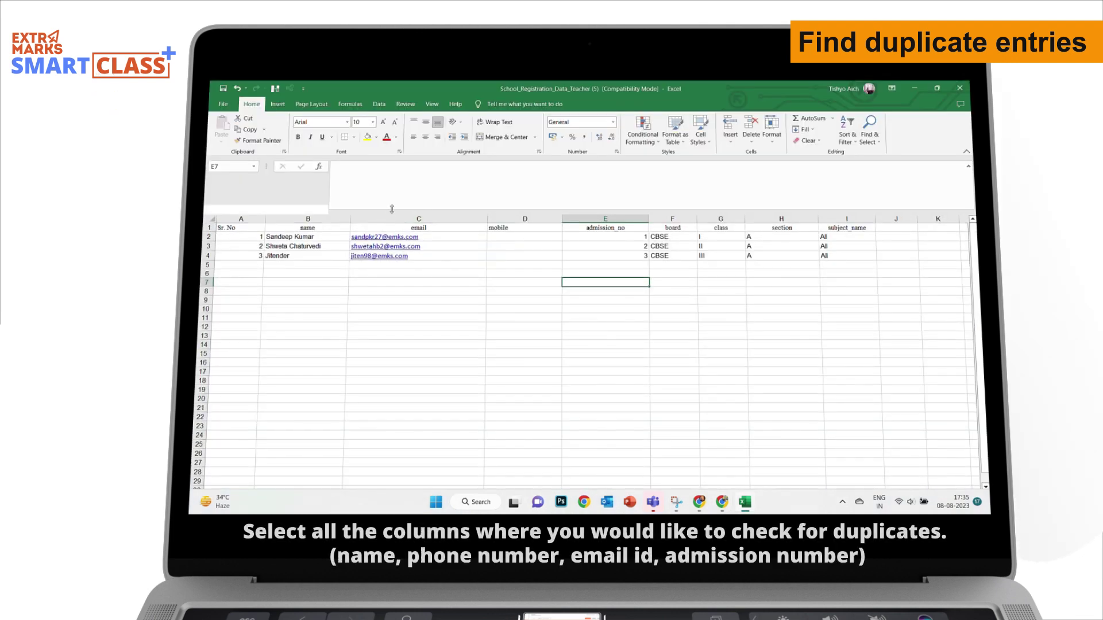
Change B4 to the first teacher's name so it duplicates B2, then select column B.
{"action": "left_click_drag", "start_coordinate": [392, 209], "coordinate": [392, 173]}
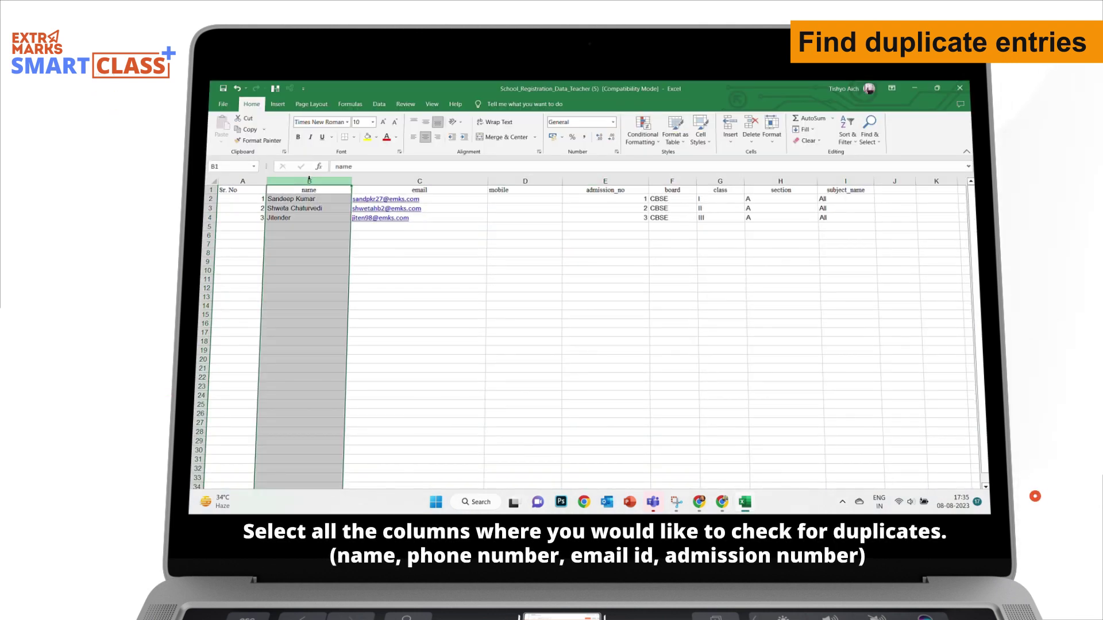
{"action": "left_click", "coordinate": [288, 210]}
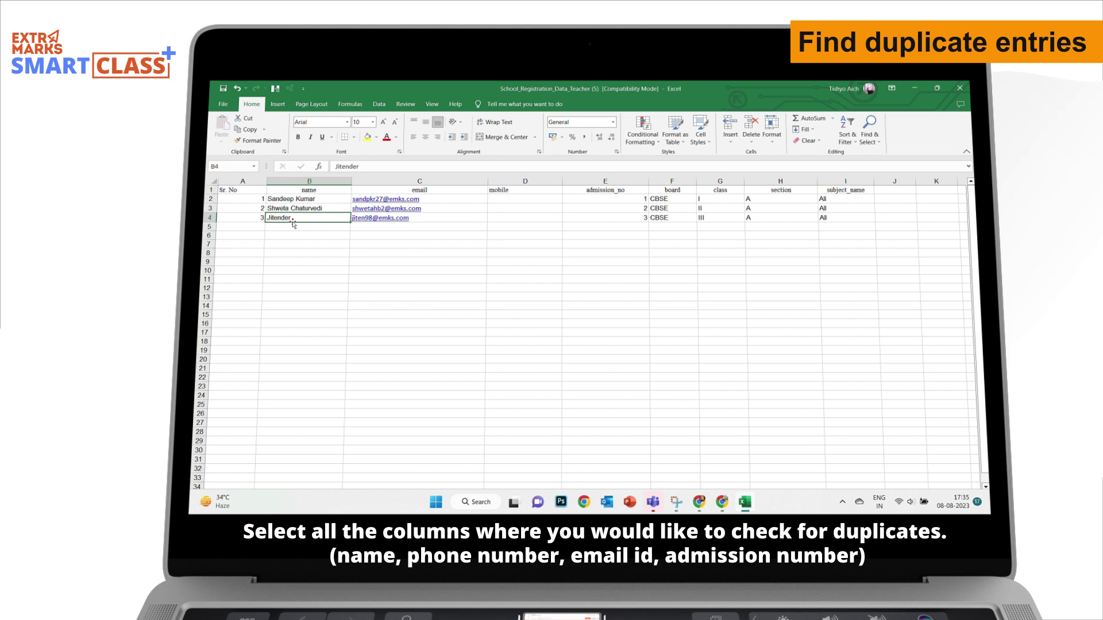
{"action": "type", "text": "Sandeep"}
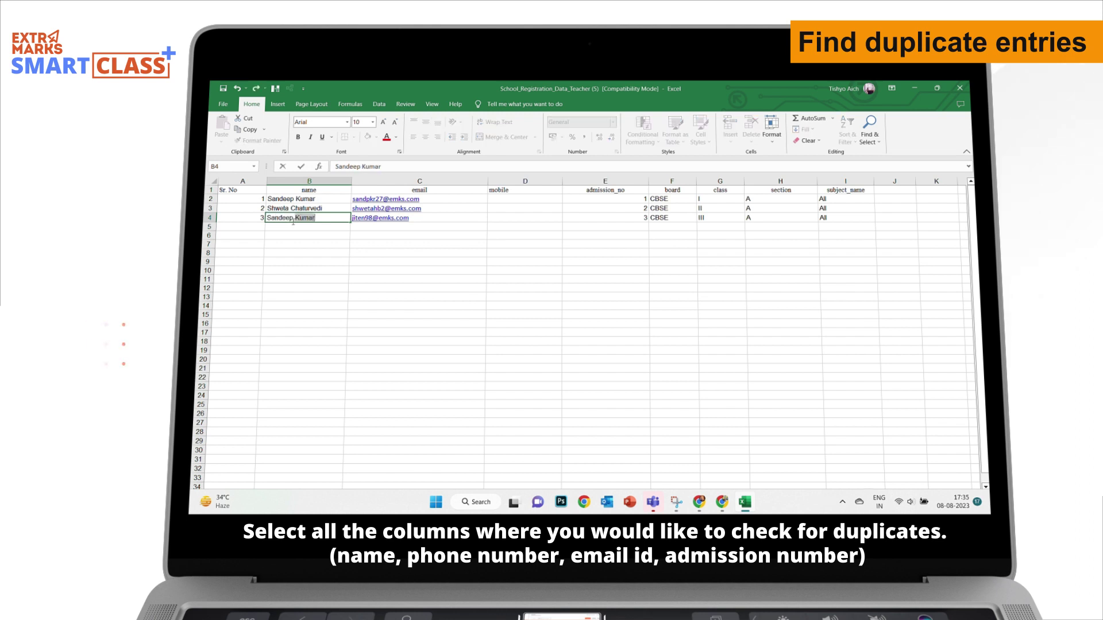
{"action": "key", "text": "Return"}
{"action": "key", "text": "Return"}
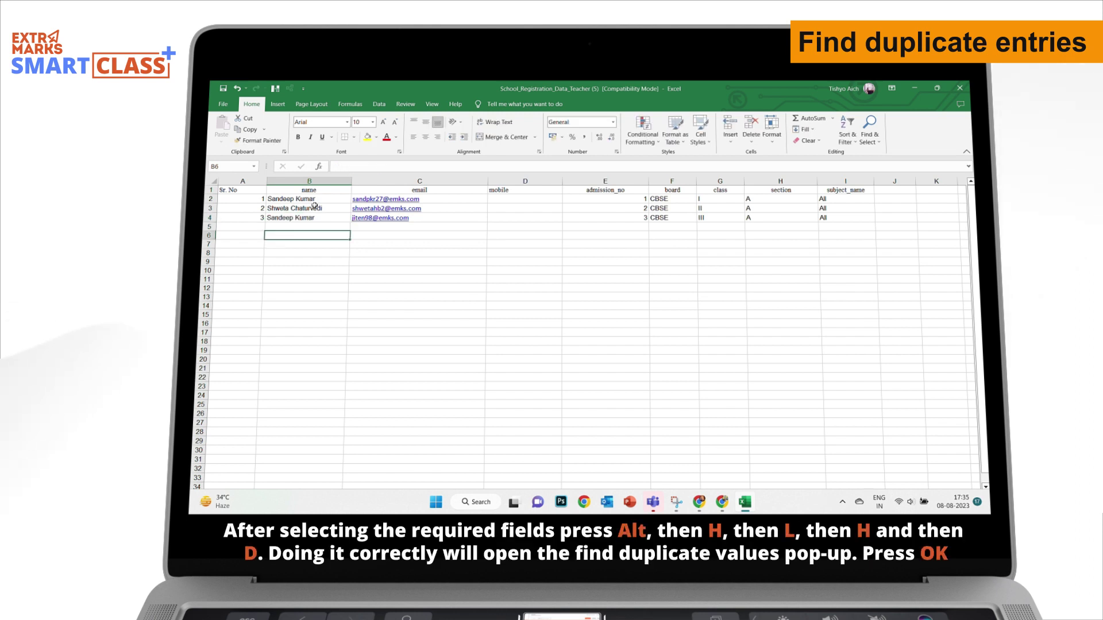
{"action": "left_click", "coordinate": [310, 180]}
{"action": "key", "text": "alt"}
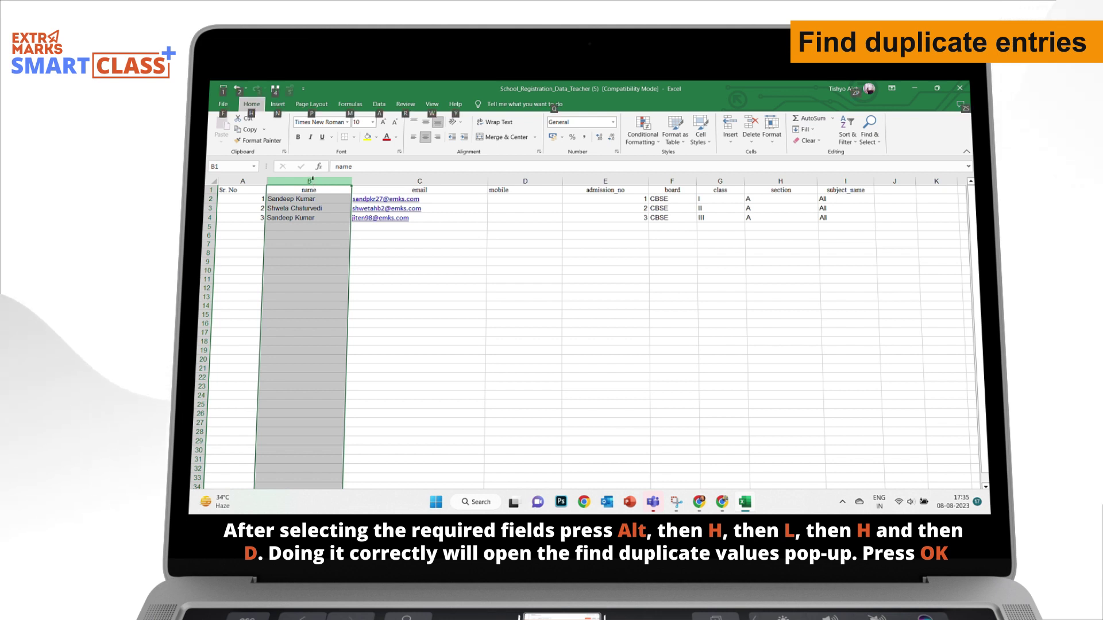
Apply a Duplicate Values highlight rule to the name column B.
{"action": "key", "text": "h"}
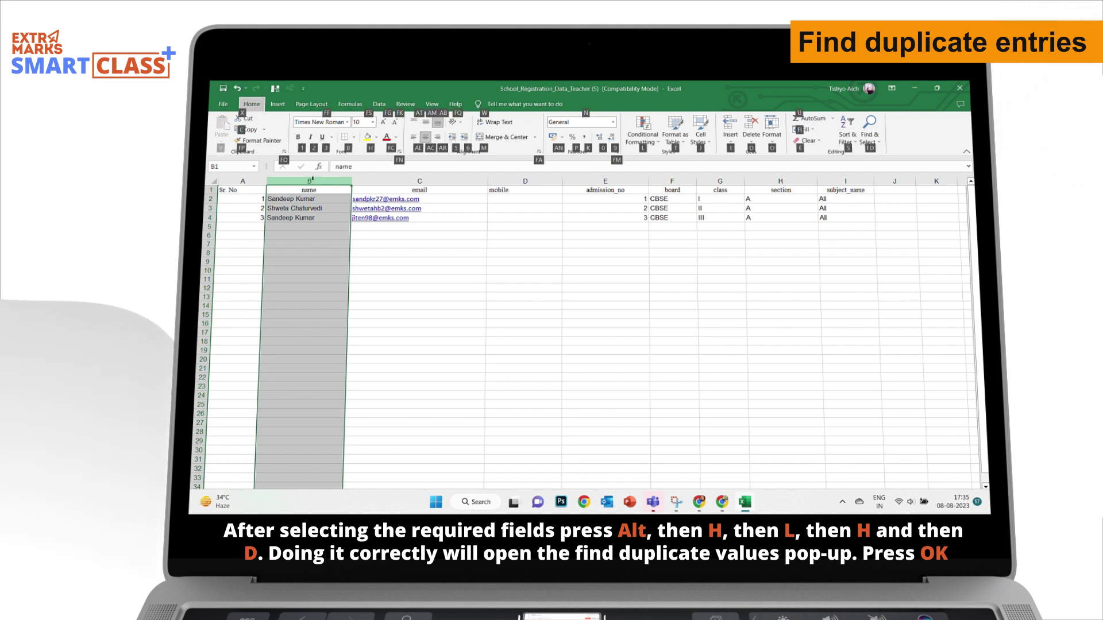
{"action": "key", "text": "l"}
{"action": "key", "text": "h"}
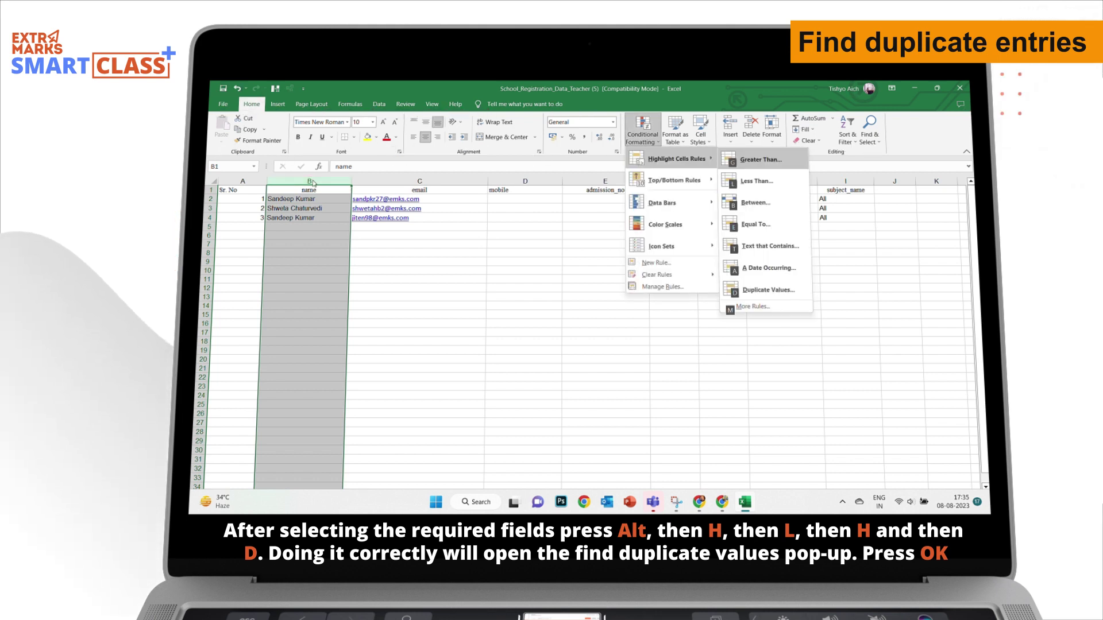
{"action": "key", "text": "d"}
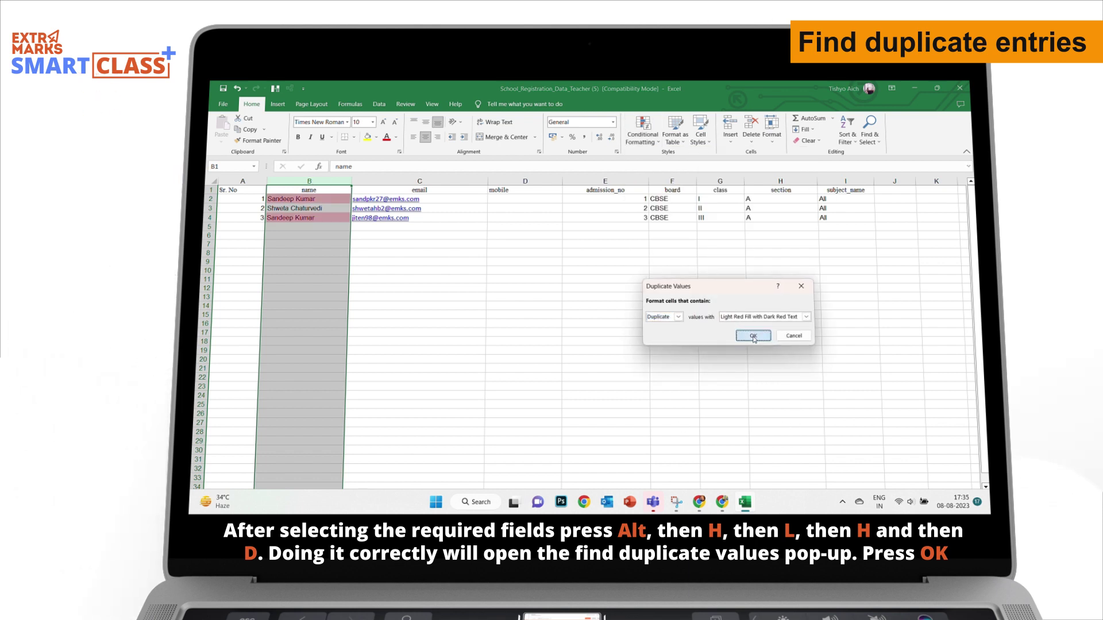
{"action": "left_click", "coordinate": [753, 336]}
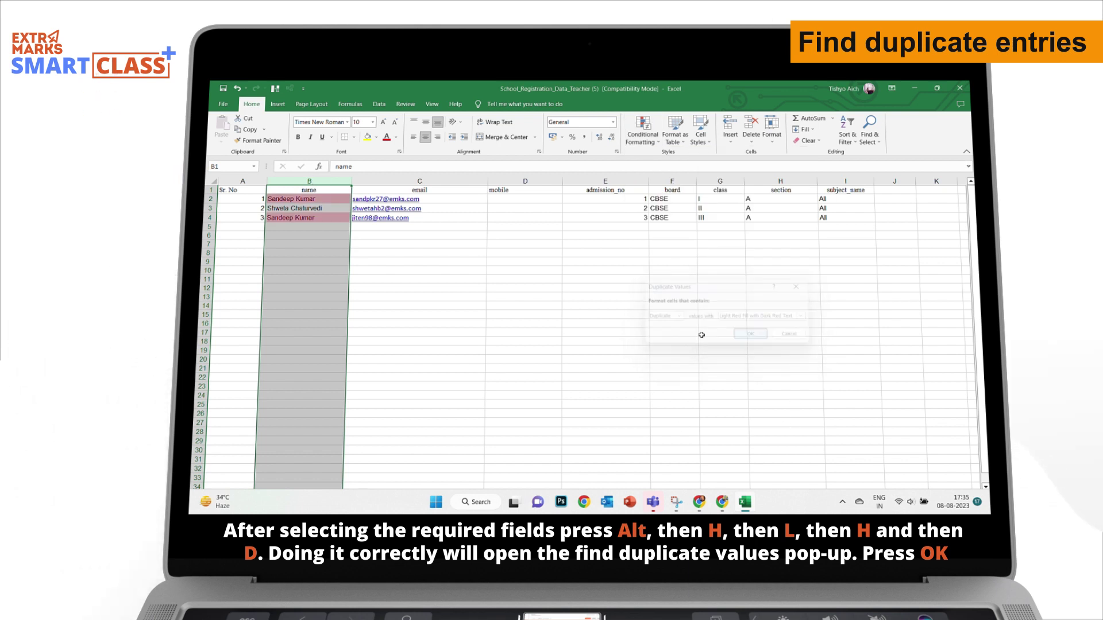
Retype the third teacher's original name in B4 so no duplicates remain.
{"action": "left_click", "coordinate": [295, 218]}
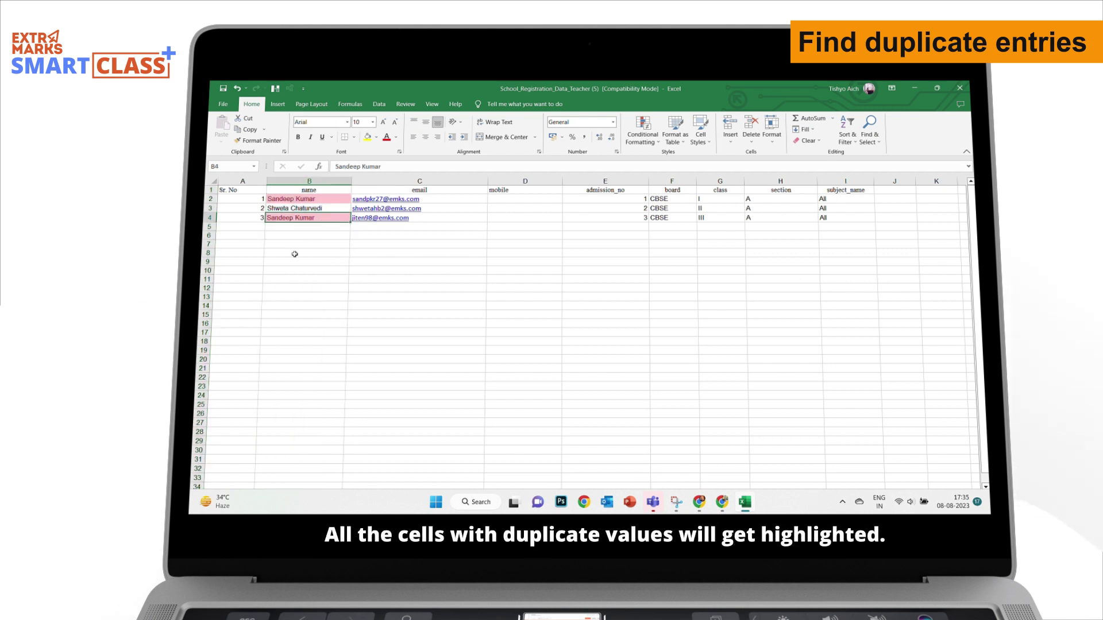
{"action": "type", "text": "Jitender"}
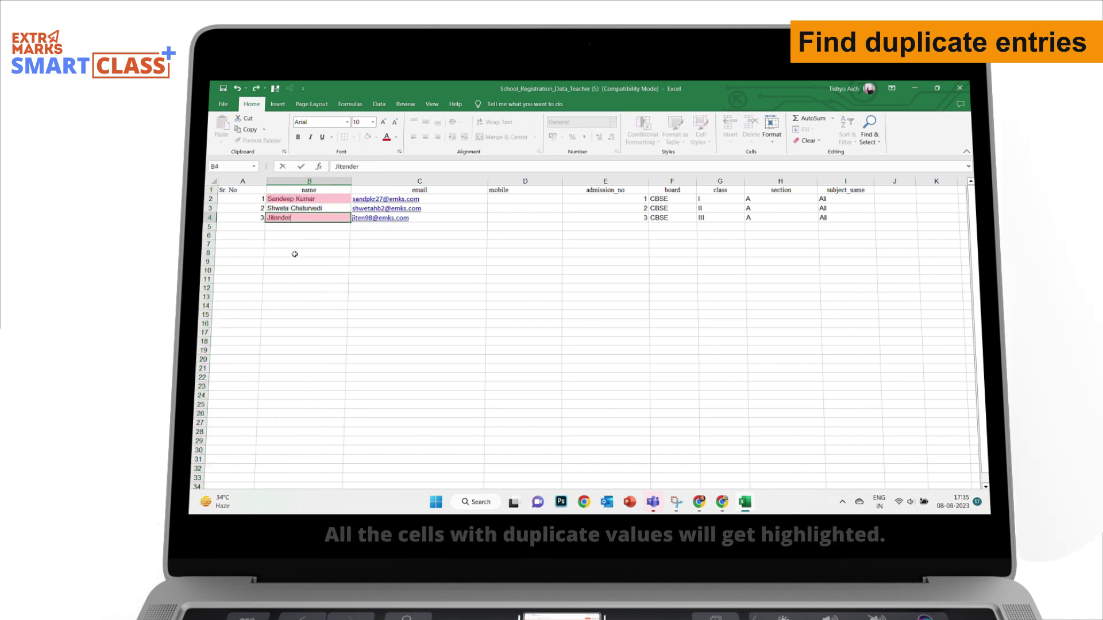
{"action": "left_click", "coordinate": [479, 278]}
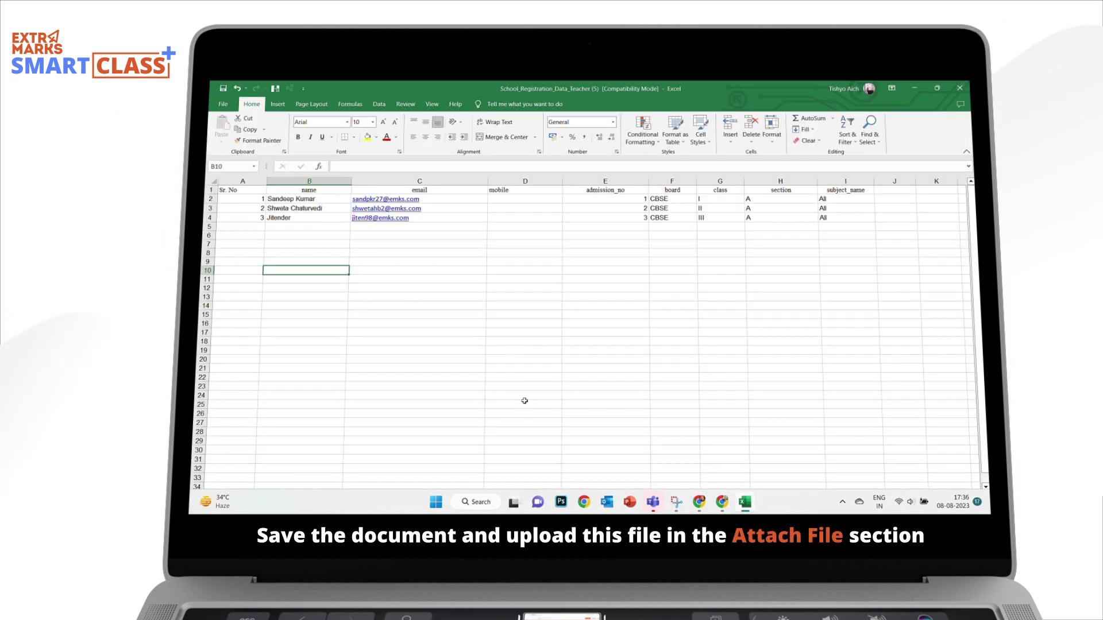
Replace the earlier attachment with School_Registration_Data_Teacher (5) on the bulk upload page and upload it.
{"action": "left_click", "coordinate": [723, 503]}
{"action": "left_click", "coordinate": [538, 259]}
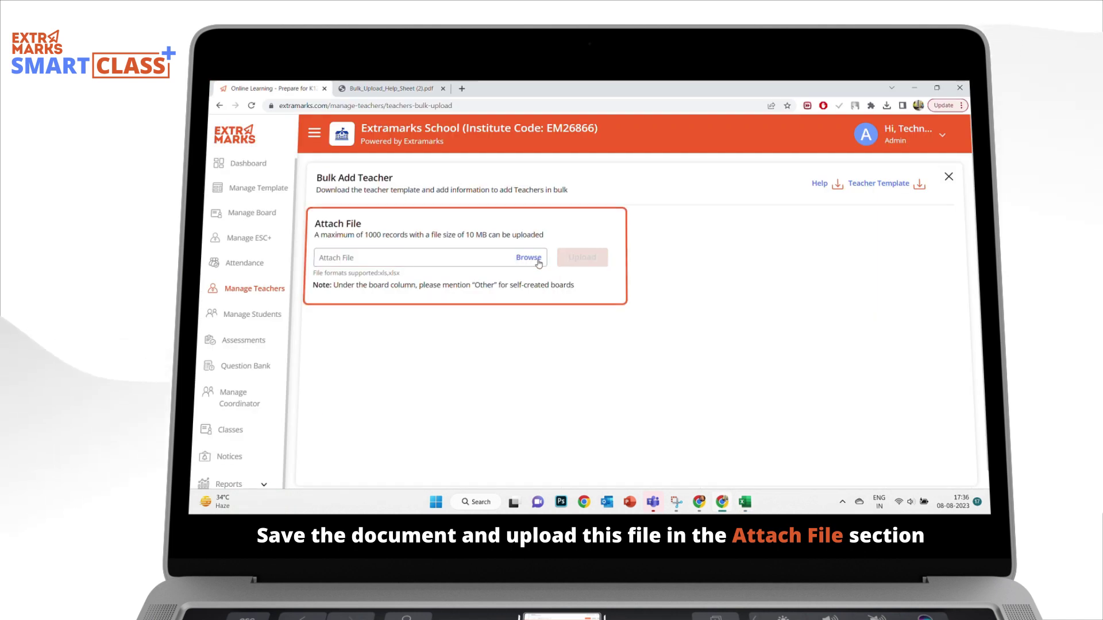
{"action": "left_click", "coordinate": [524, 256]}
{"action": "left_click", "coordinate": [311, 179]}
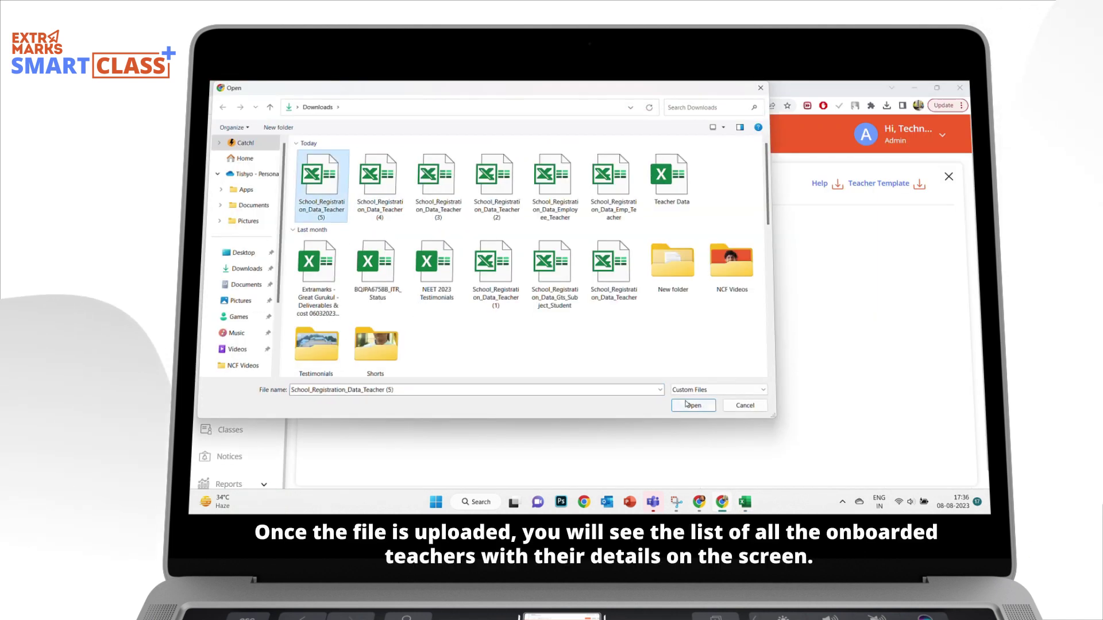
{"action": "double_click", "coordinate": [310, 180]}
{"action": "left_click", "coordinate": [584, 258]}
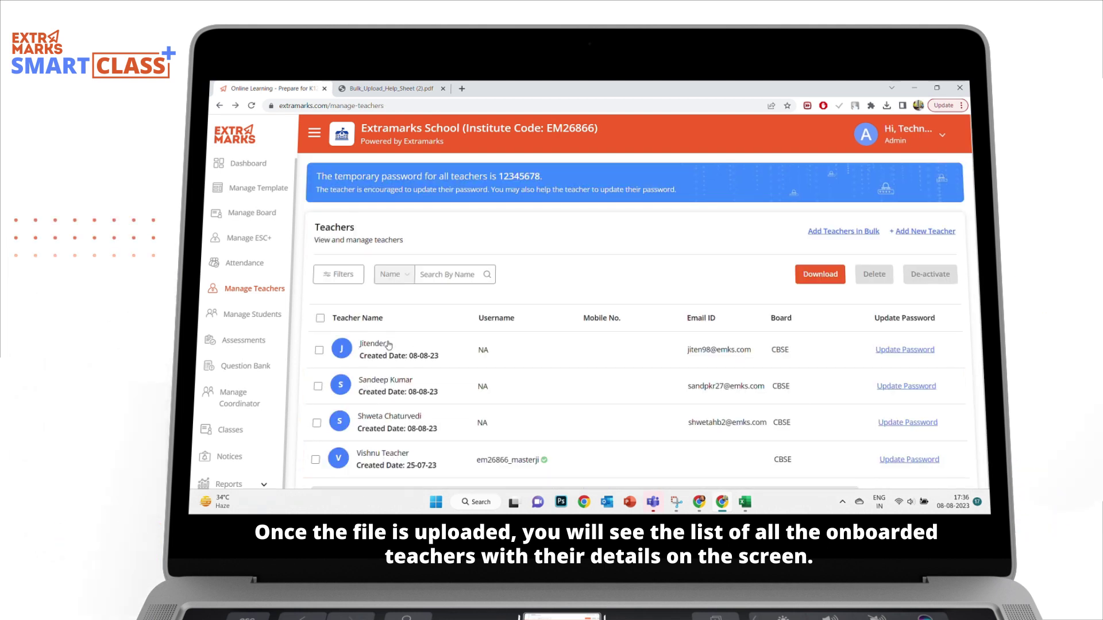
{"action": "left_click", "coordinate": [483, 347]}
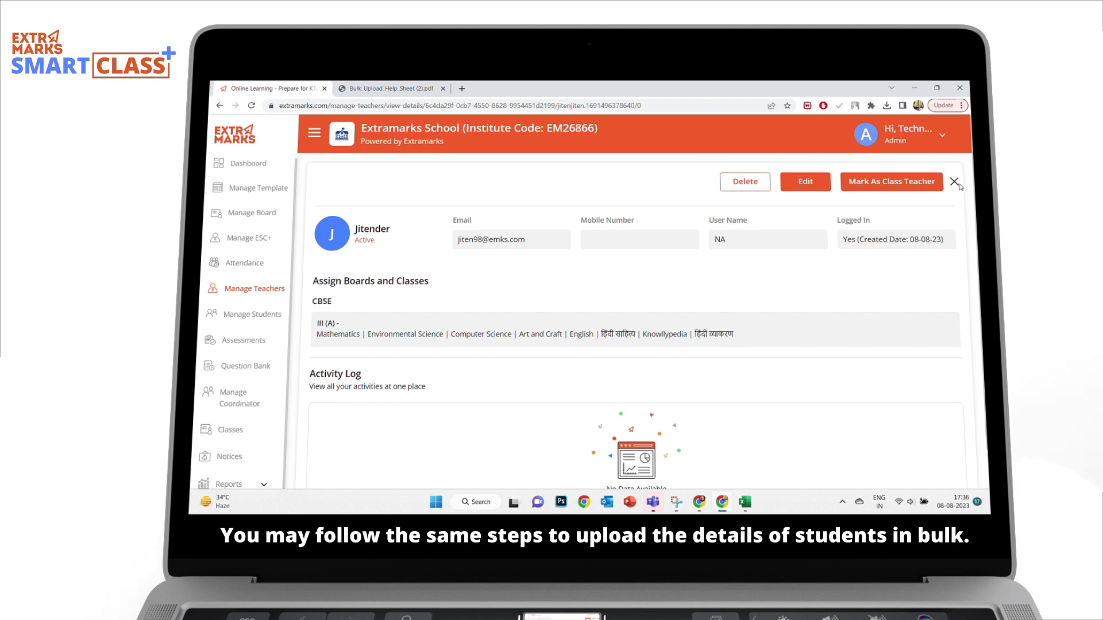
{"action": "left_click", "coordinate": [956, 183]}
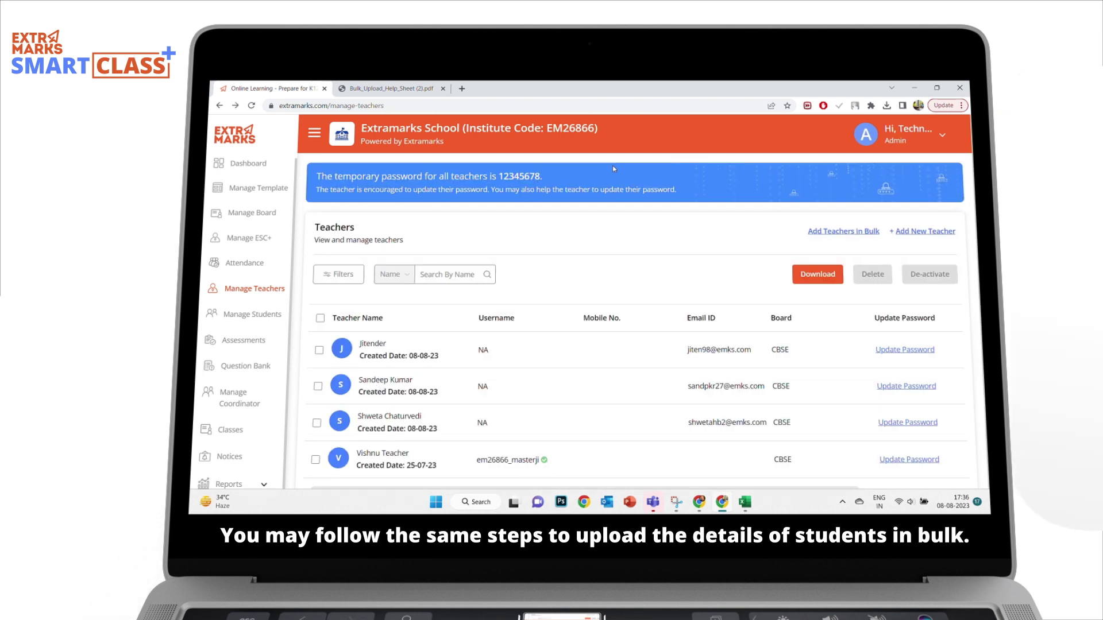